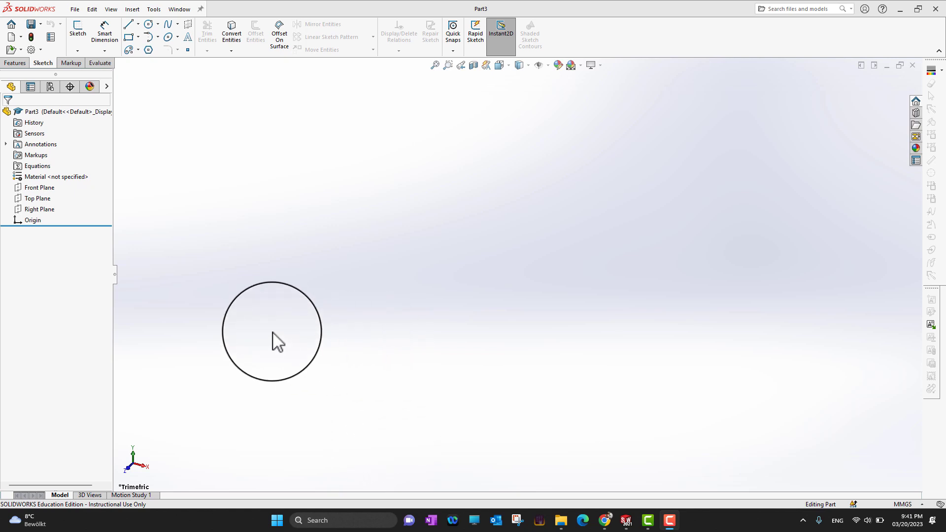
- Look at the orientation of the Front, Top and Right planes one after another and clear the selection
{"action": "left_click", "coordinate": [39, 188]}
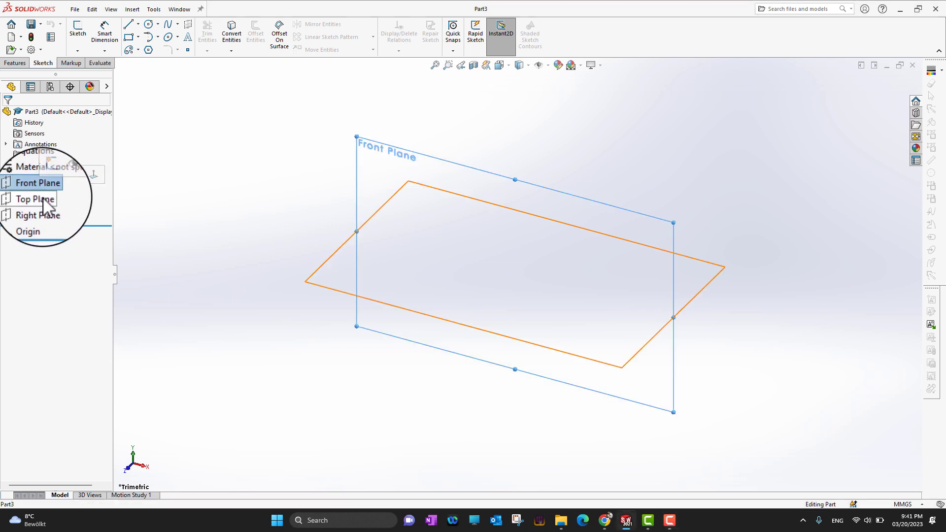
{"action": "left_click", "coordinate": [38, 199]}
{"action": "left_click", "coordinate": [39, 209]}
{"action": "left_click", "coordinate": [337, 329]}
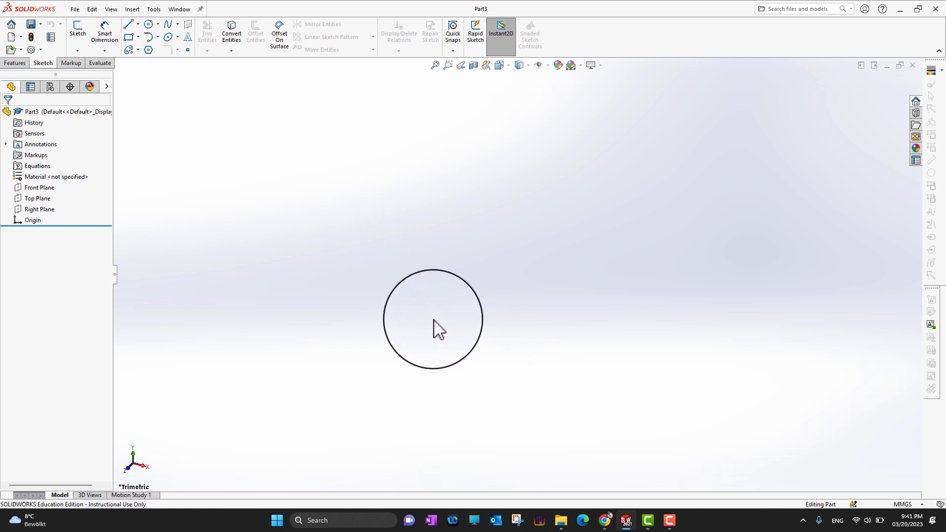
- On the Front Plane, sketch a corner rectangle about 103 by 71 mm and move its lower-left corner onto the origin
{"action": "left_click", "coordinate": [30, 193]}
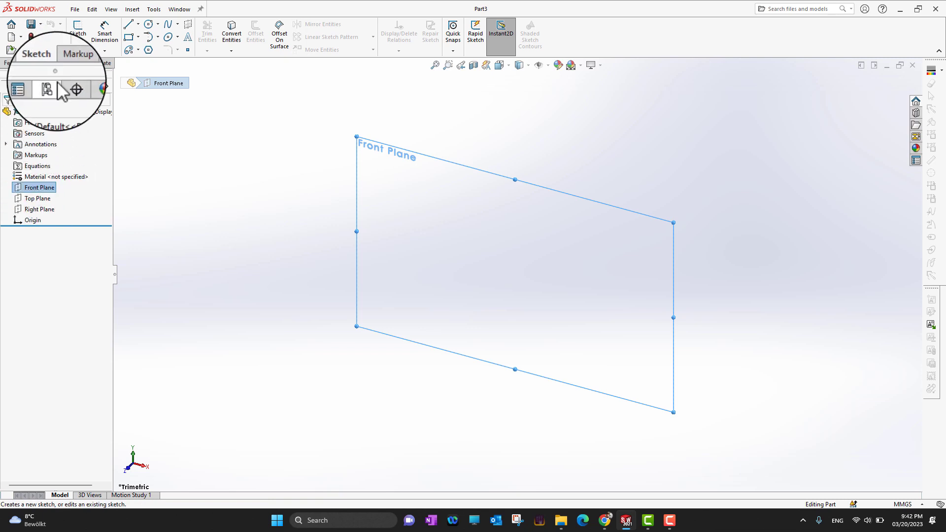
{"action": "left_click", "coordinate": [80, 32]}
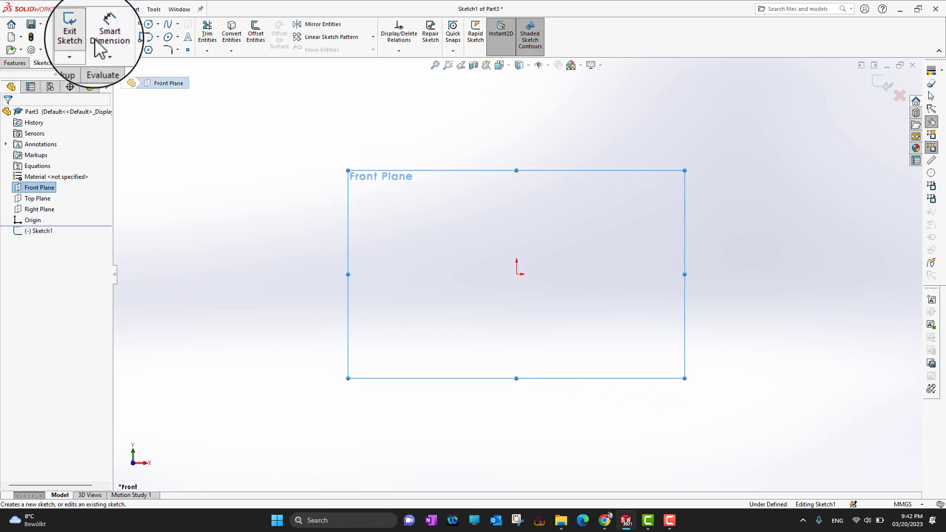
{"action": "left_click", "coordinate": [139, 38]}
{"action": "left_click", "coordinate": [155, 47]}
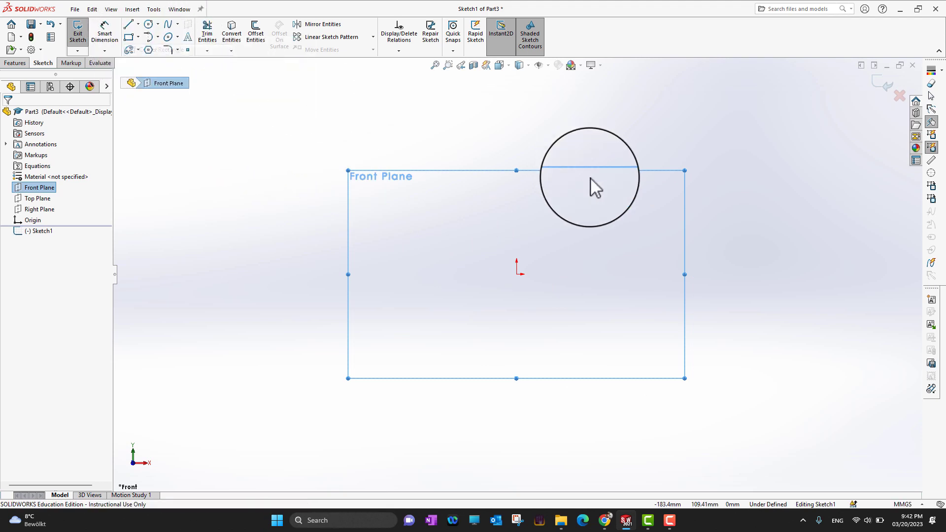
{"action": "left_click", "coordinate": [523, 117]}
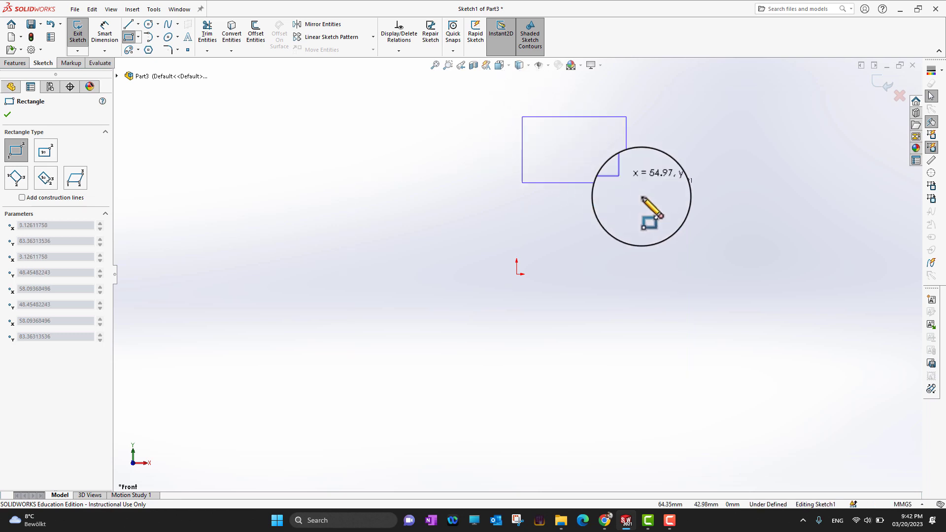
{"action": "left_click", "coordinate": [717, 250]}
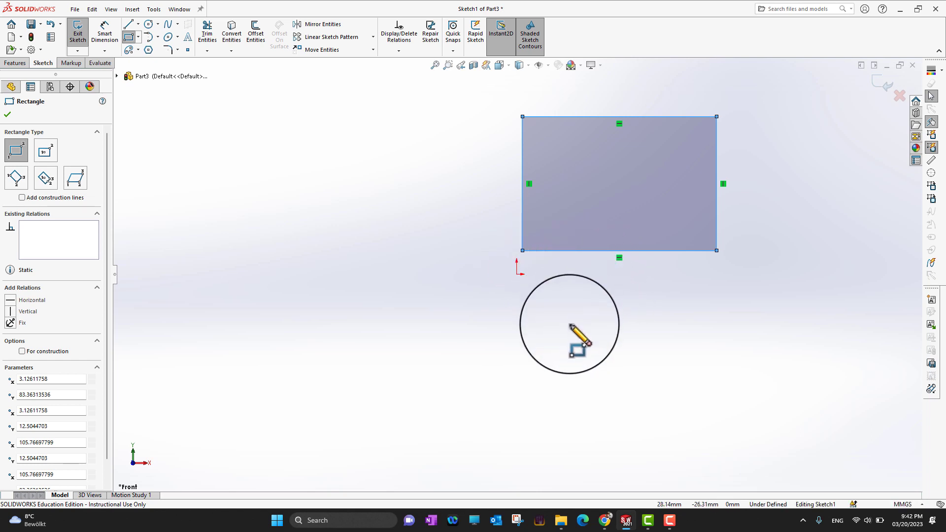
{"action": "left_click", "coordinate": [6, 114]}
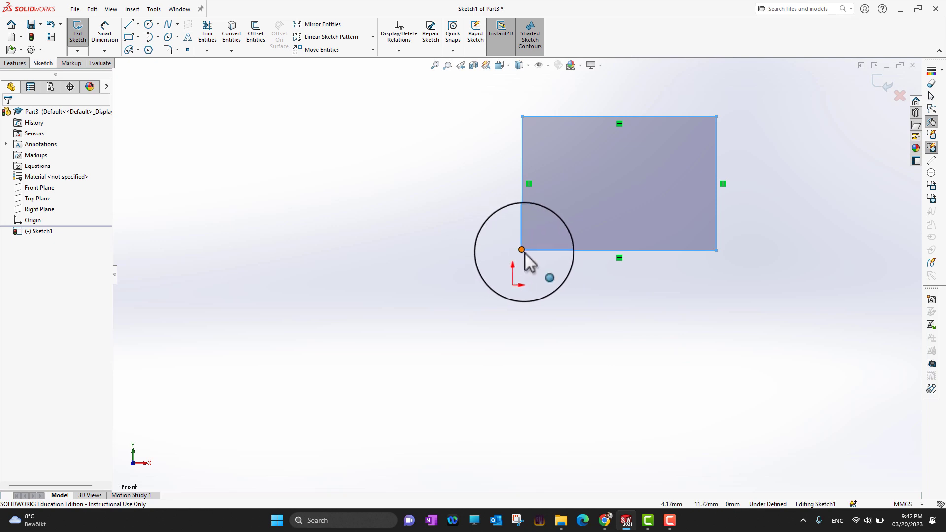
{"action": "mouse_move", "coordinate": [522, 250]}
{"action": "left_mouse_down"}
{"action": "mouse_move", "coordinate": [539, 254]}
{"action": "mouse_move", "coordinate": [521, 250]}
{"action": "mouse_move", "coordinate": [517, 275]}
{"action": "left_mouse_up"}
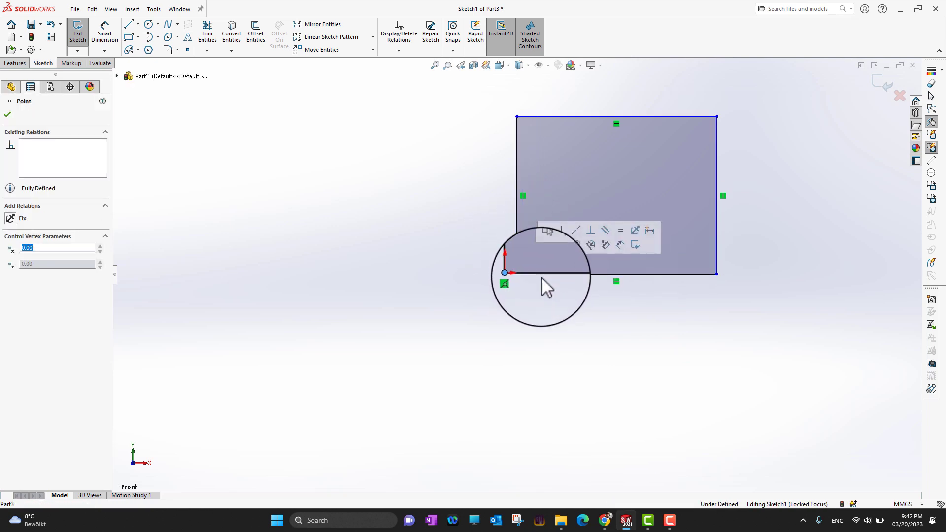
{"action": "left_click", "coordinate": [8, 113]}
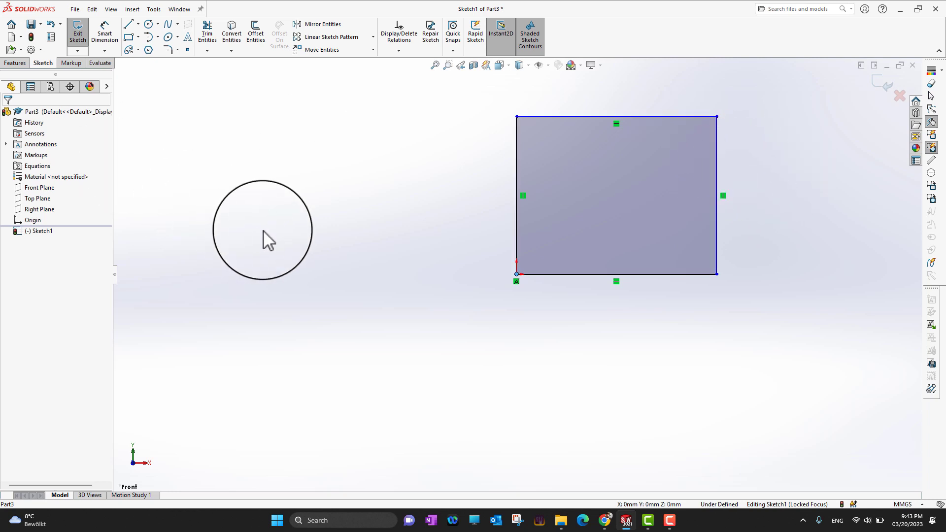
- Start an Extruded Boss/Base from the rectangle and pull its blind depth to 38 mm in front of the sketch plane
{"action": "left_click", "coordinate": [18, 64]}
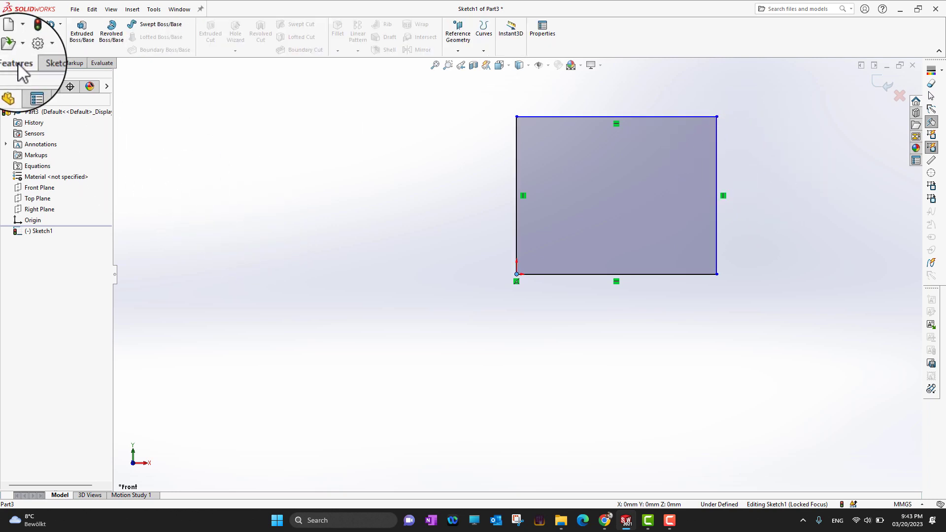
{"action": "left_click", "coordinate": [81, 35]}
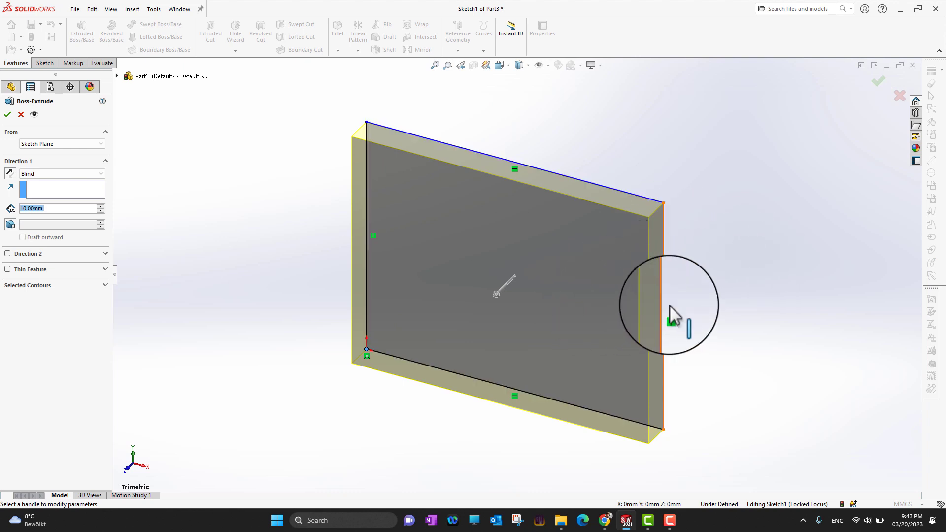
{"action": "left_click", "coordinate": [498, 294]}
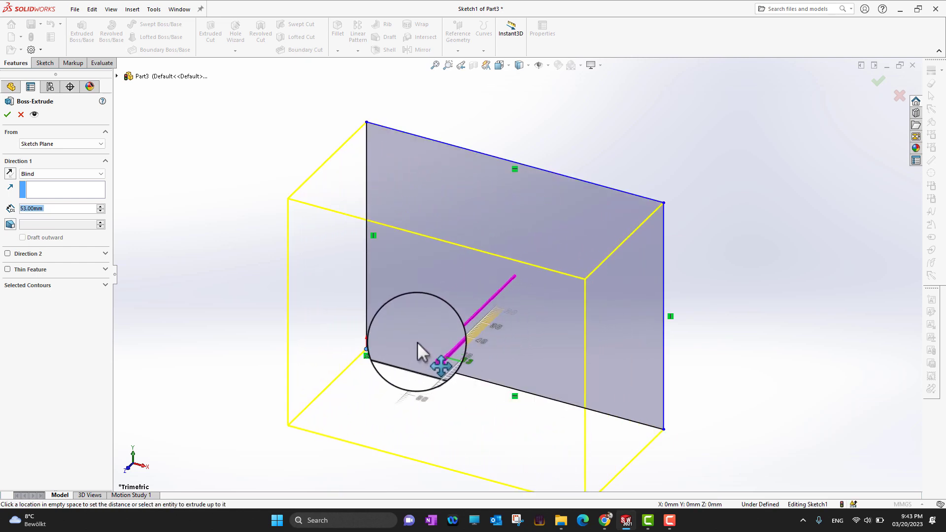
{"action": "left_click", "coordinate": [438, 312]}
{"action": "left_click", "coordinate": [465, 324]}
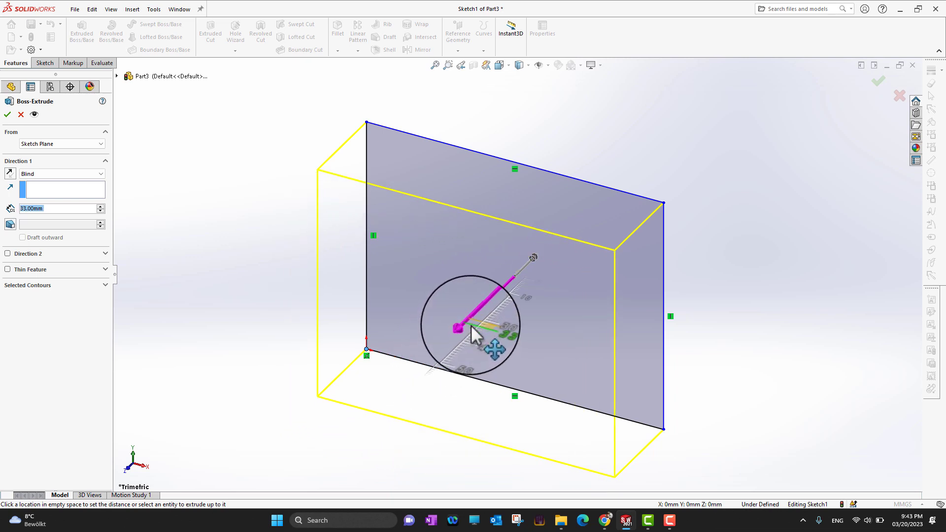
{"action": "left_click", "coordinate": [454, 332]}
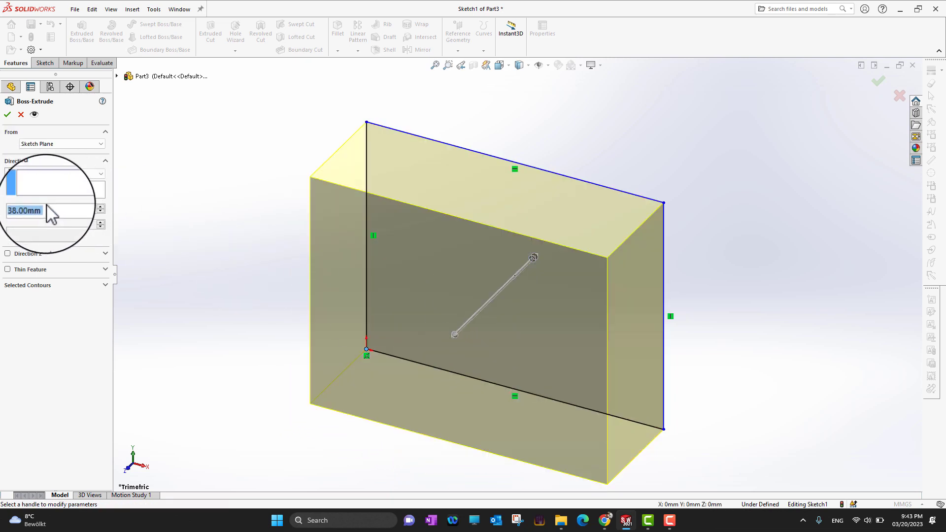
- Pull the extrusion depth to 76 mm behind the sketch plane and reverse Direction 1 so the block extends toward the front
{"action": "left_click", "coordinate": [455, 333]}
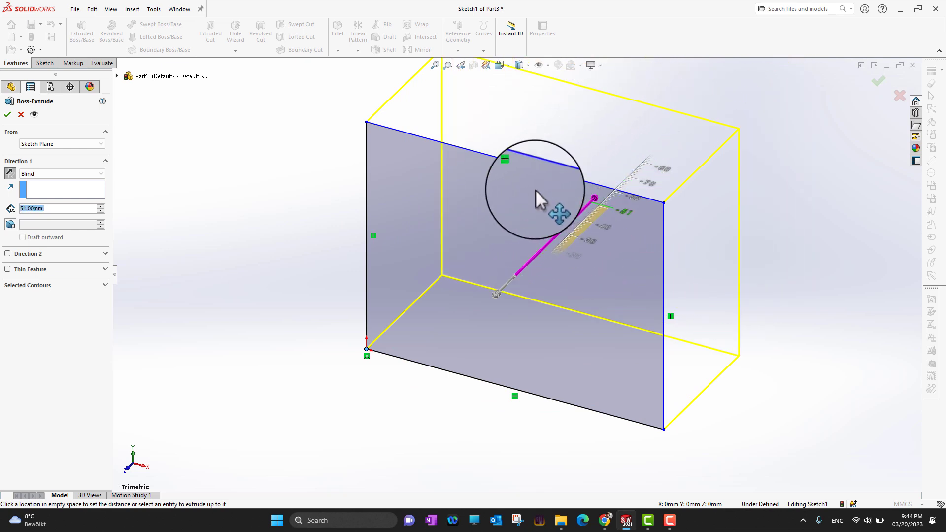
{"action": "left_click", "coordinate": [592, 157]}
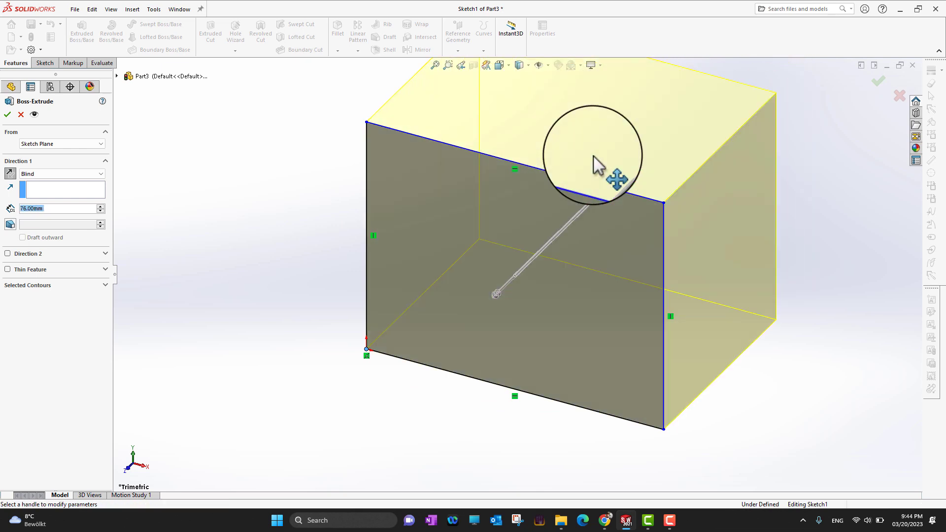
{"action": "left_click", "coordinate": [10, 177]}
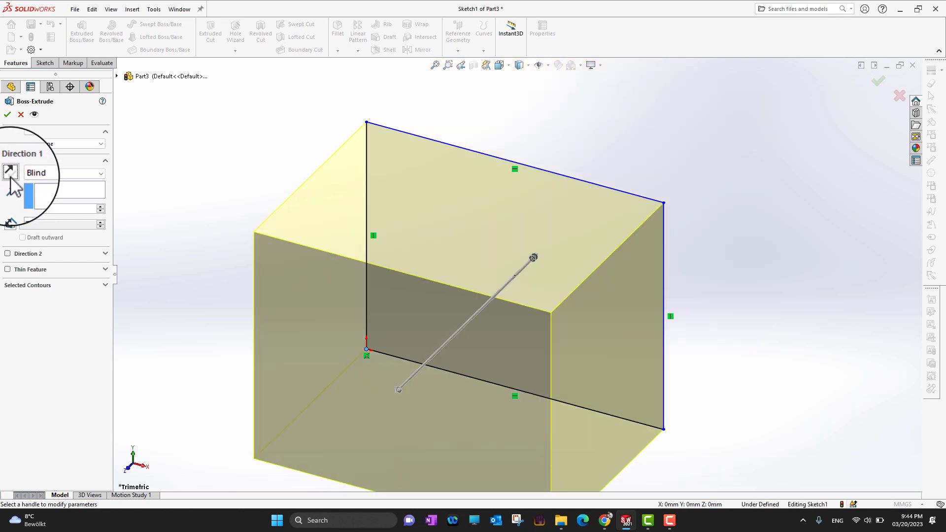
{"action": "left_click", "coordinate": [11, 178]}
{"action": "left_click", "coordinate": [10, 178]}
{"action": "scroll", "coordinate": [279, 224], "scroll_direction": "up", "scroll_amount": 3}
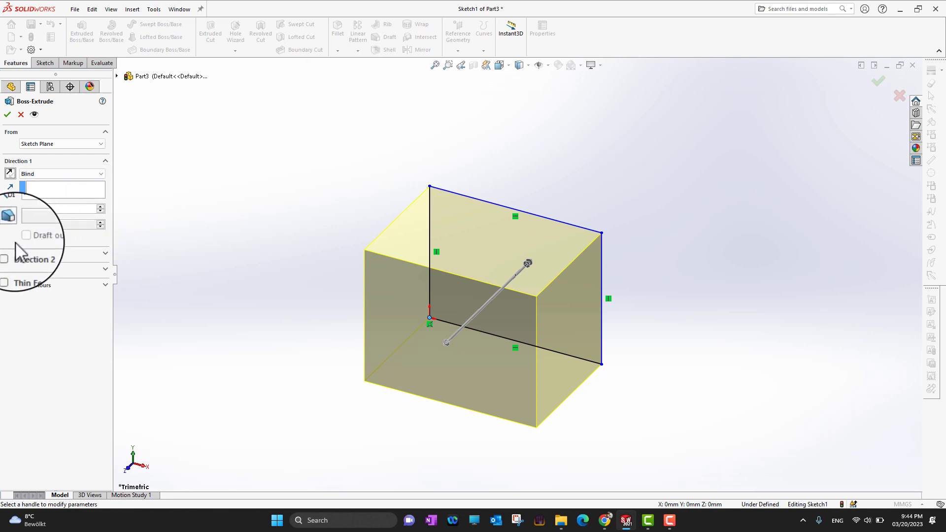
- Try adding a 10 mm Direction 2 to the extrusion, turn it off, and keep Blind as the Direction 1 end condition
{"action": "left_click", "coordinate": [7, 254]}
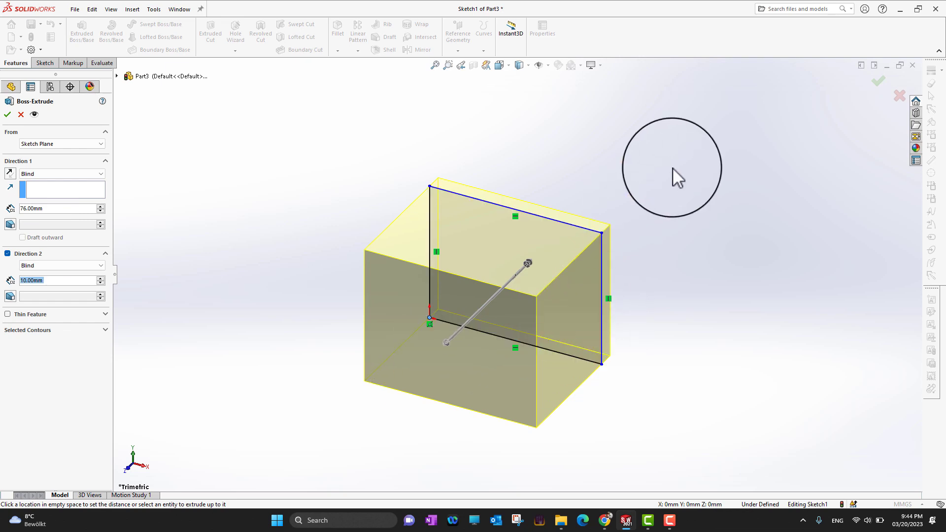
{"action": "left_click", "coordinate": [8, 253]}
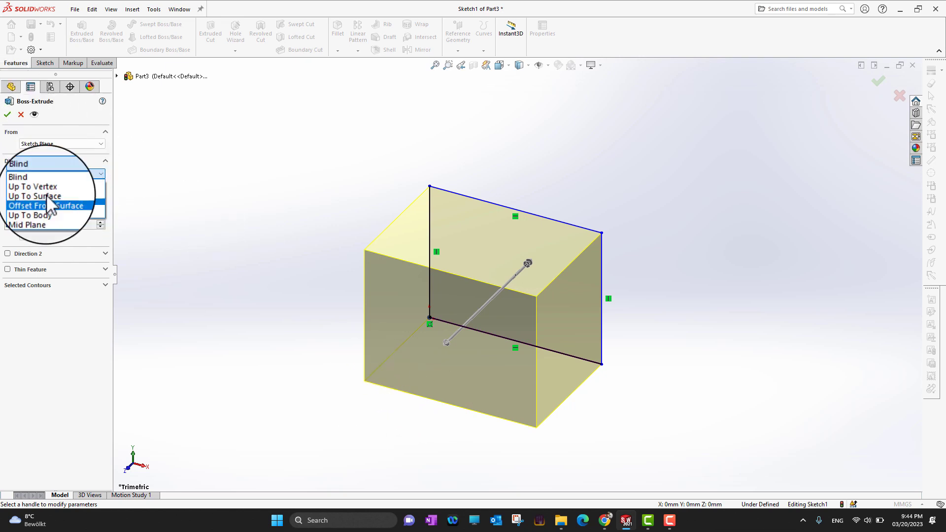
{"action": "left_click", "coordinate": [39, 183]}
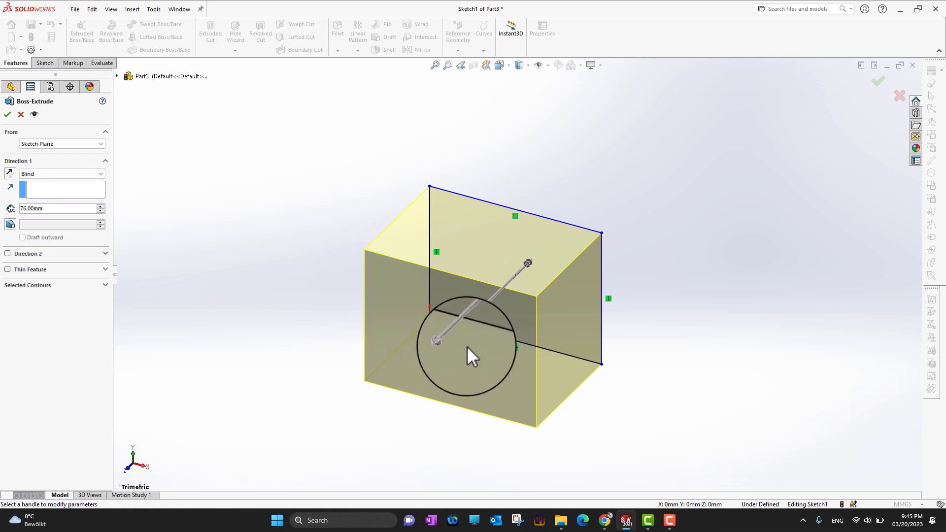
- Reduce the blind extrusion depth to 65 mm and complete the block
{"action": "left_click_drag", "start_coordinate": [448, 341], "coordinate": [456, 333]}
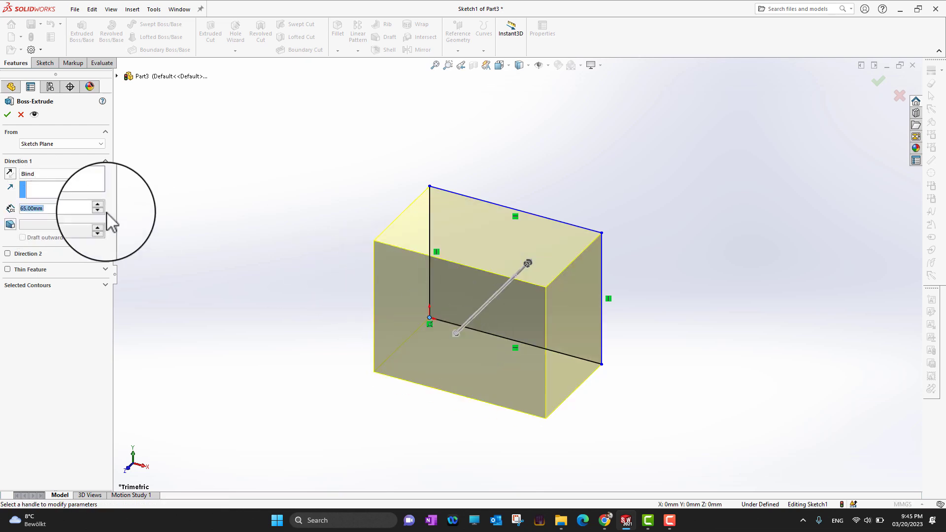
{"action": "left_click", "coordinate": [10, 117]}
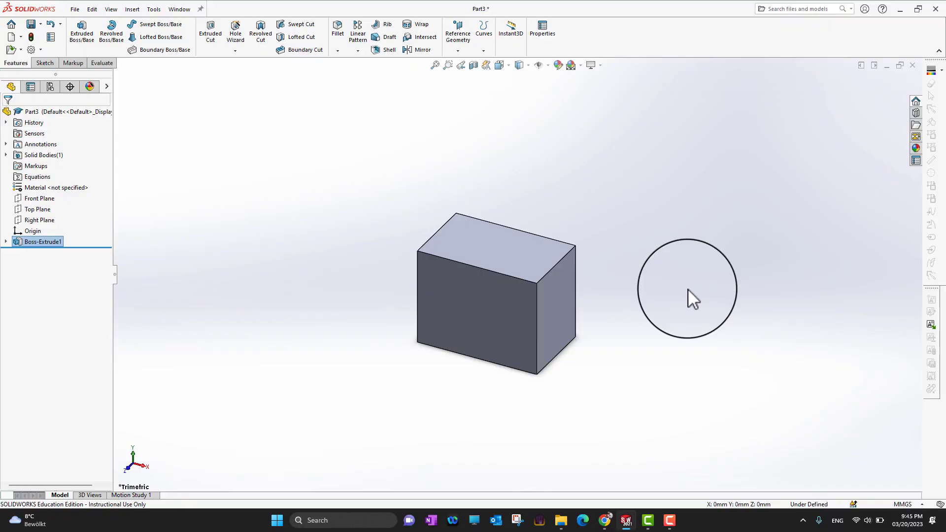
{"action": "scroll", "coordinate": [688, 289], "scroll_direction": "up", "scroll_amount": 1}
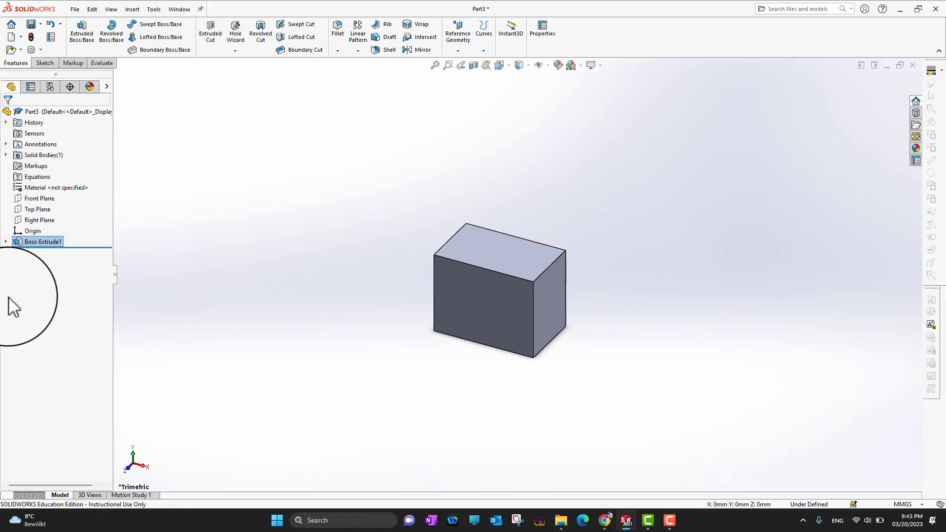
- Open the extruded block's base sketch for editing and orient the view to face the sketch plane
{"action": "left_click", "coordinate": [19, 246]}
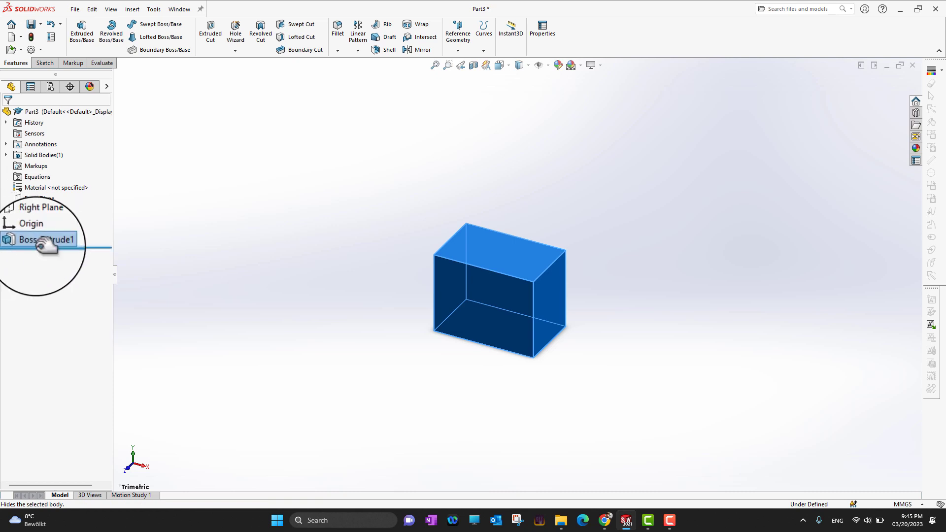
{"action": "left_click", "coordinate": [6, 242]}
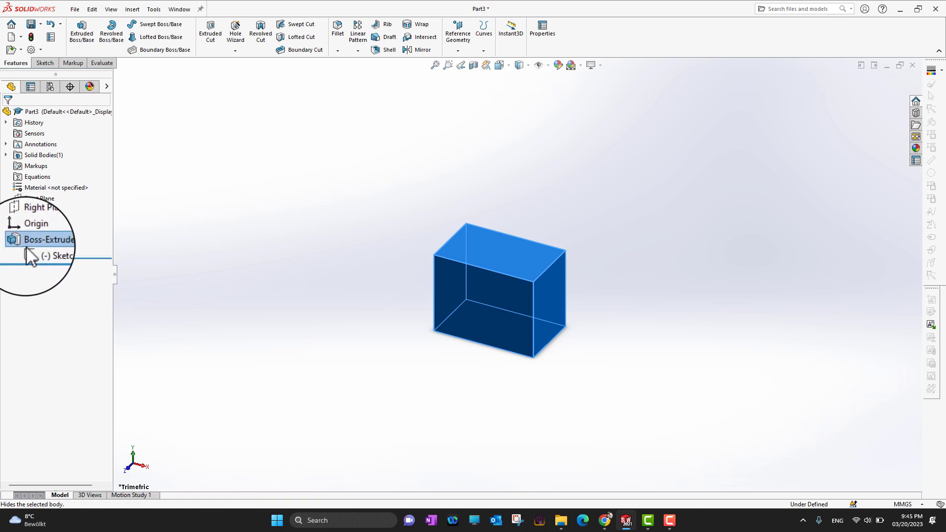
{"action": "left_click", "coordinate": [51, 252]}
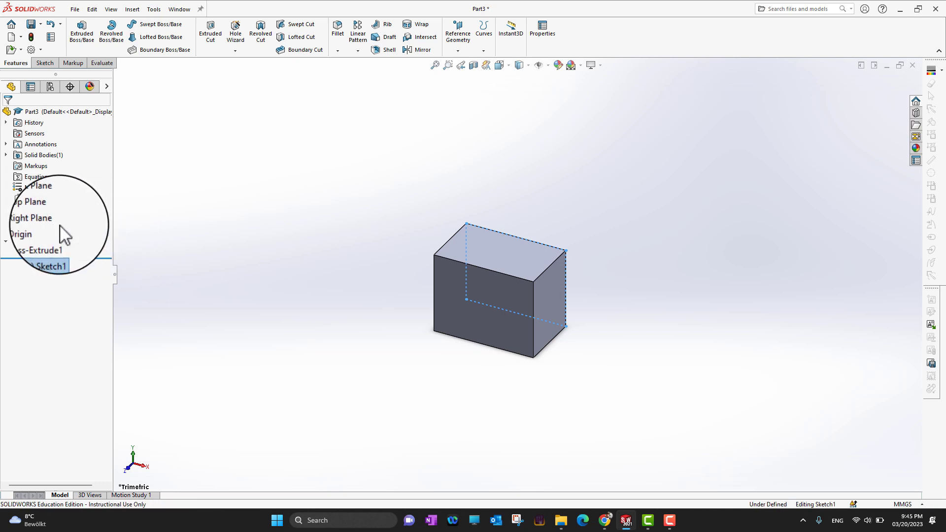
{"action": "left_click", "coordinate": [60, 226]}
{"action": "scroll", "coordinate": [566, 300], "scroll_direction": "up", "scroll_amount": 3}
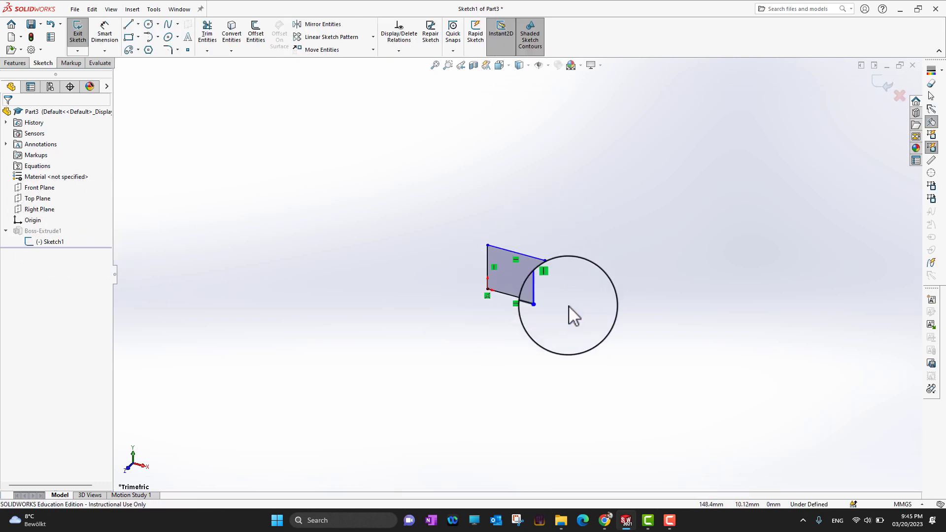
{"action": "scroll", "coordinate": [549, 306], "scroll_direction": "down", "scroll_amount": 3}
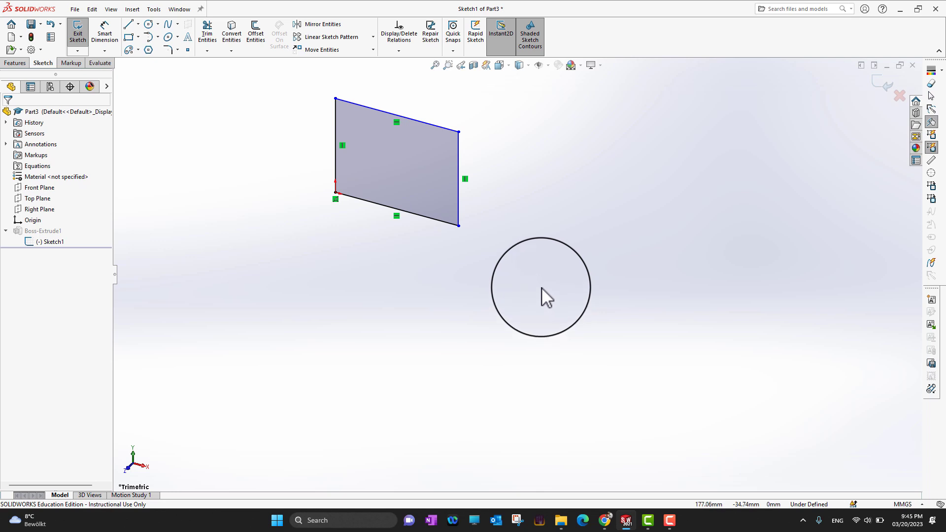
{"action": "key", "text": "space"}
{"action": "left_click", "coordinate": [347, 370]}
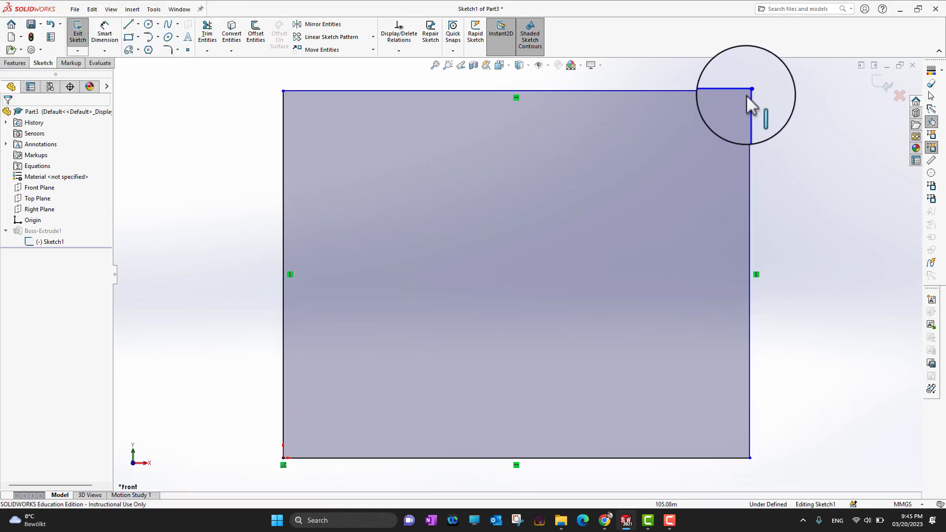
- Resize the sketch rectangle to about 110 by 49 mm by moving its upper-right corner, and exit the sketch keeping the change
{"action": "left_click_drag", "start_coordinate": [750, 91], "coordinate": [769, 243]}
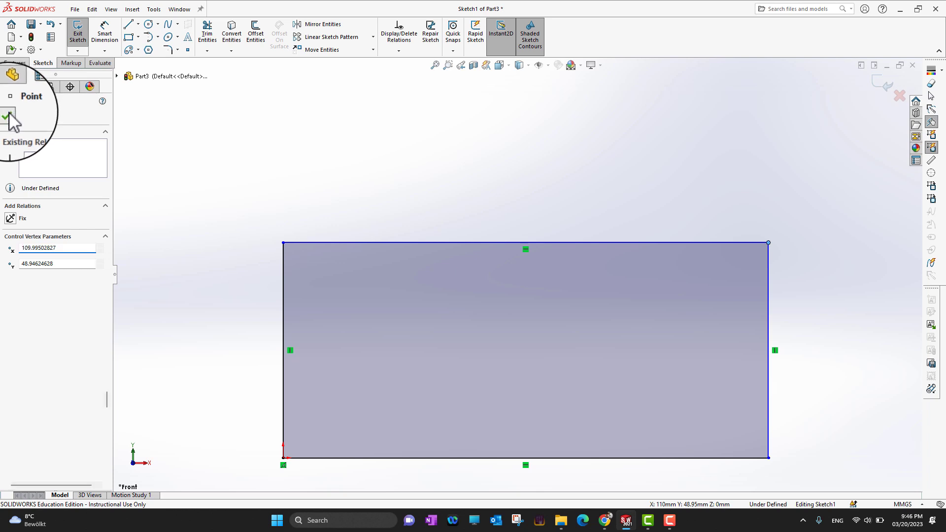
{"action": "left_click", "coordinate": [10, 116]}
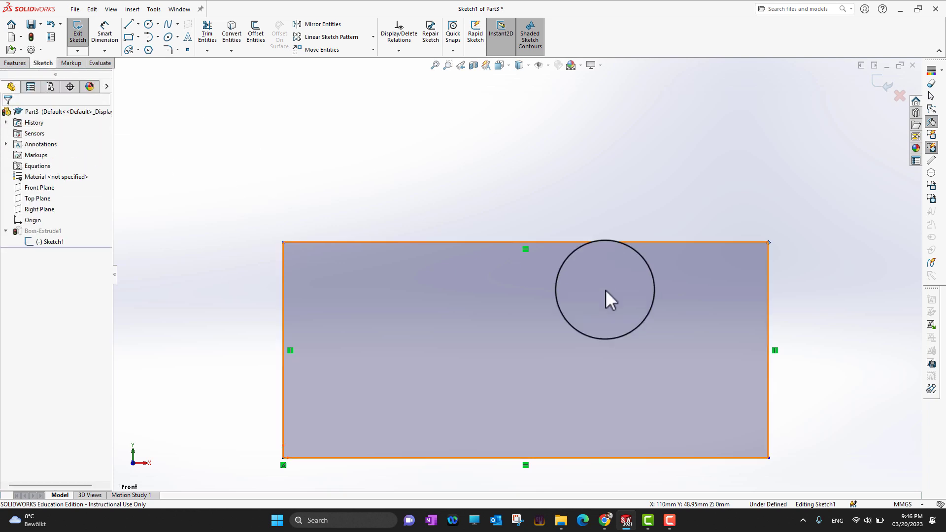
{"action": "scroll", "coordinate": [606, 287], "scroll_direction": "up", "scroll_amount": 3}
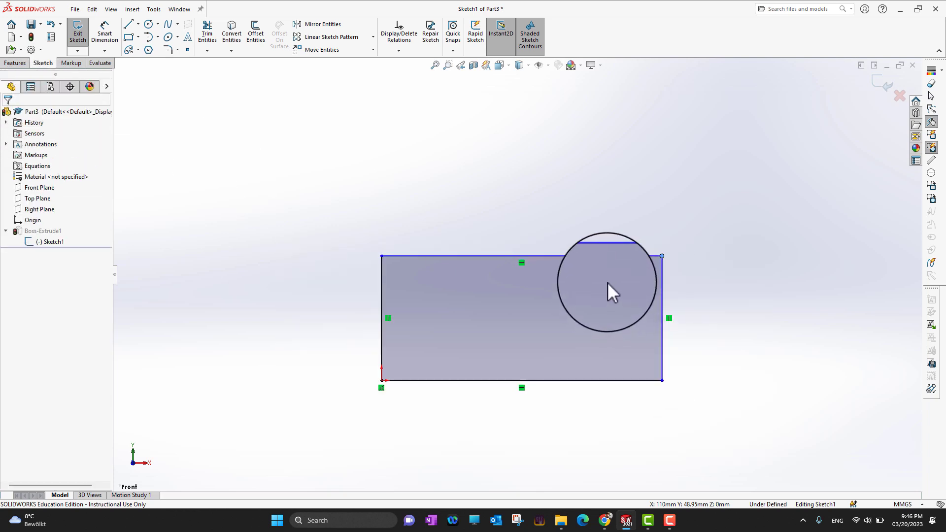
{"action": "left_click", "coordinate": [900, 96]}
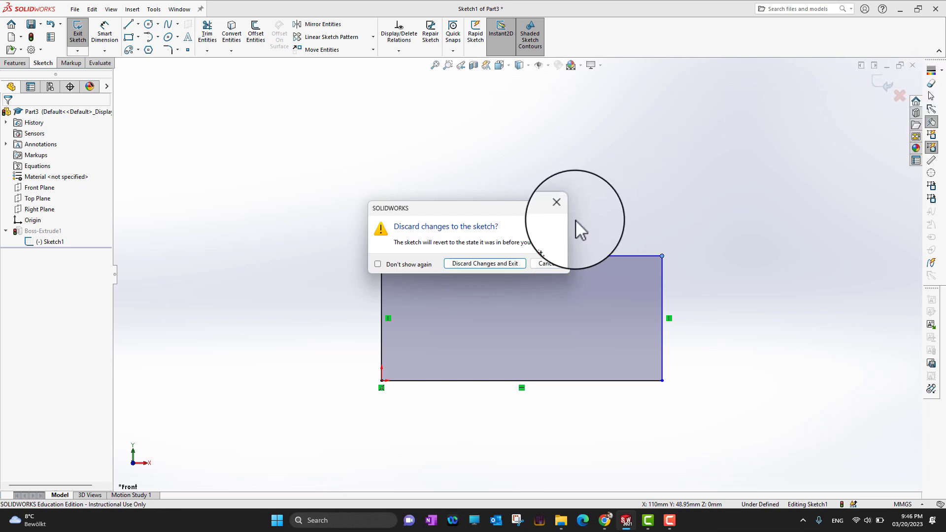
{"action": "left_click", "coordinate": [559, 209]}
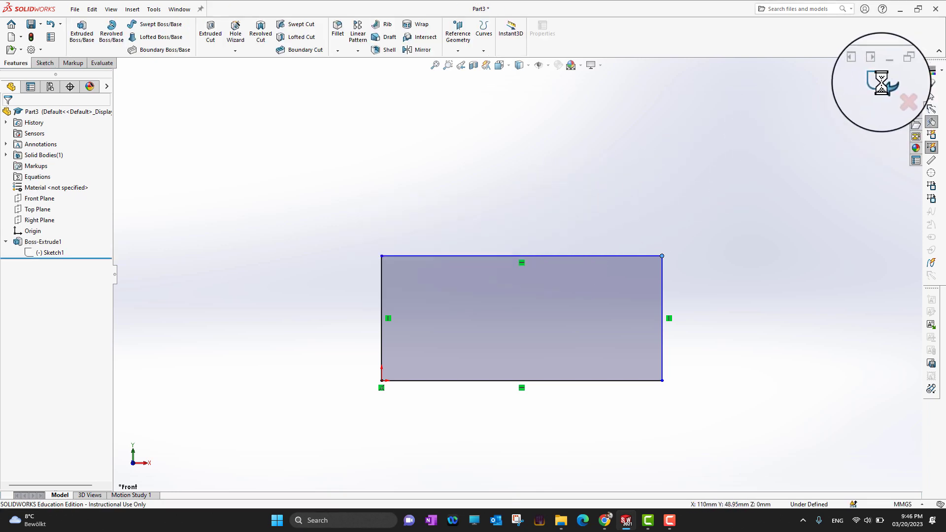
{"action": "scroll", "coordinate": [690, 225], "scroll_direction": "up", "scroll_amount": 3}
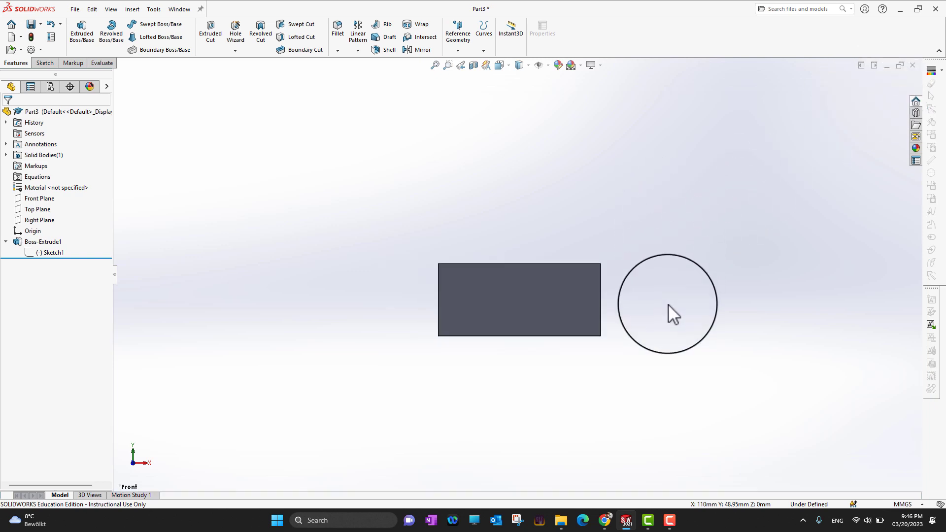
{"action": "mouse_move", "coordinate": [661, 304]}
{"action": "middle_mouse_down"}
{"action": "mouse_move", "coordinate": [634, 331]}
{"action": "mouse_move", "coordinate": [655, 412]}
{"action": "mouse_move", "coordinate": [657, 327]}
{"action": "mouse_move", "coordinate": [625, 342]}
{"action": "mouse_move", "coordinate": [675, 306]}
{"action": "mouse_move", "coordinate": [682, 329]}
{"action": "mouse_move", "coordinate": [653, 344]}
{"action": "mouse_move", "coordinate": [665, 382]}
{"action": "mouse_move", "coordinate": [630, 288]}
{"action": "mouse_move", "coordinate": [656, 232]}
{"action": "mouse_move", "coordinate": [703, 368]}
{"action": "mouse_move", "coordinate": [681, 256]}
{"action": "mouse_move", "coordinate": [672, 353]}
{"action": "mouse_move", "coordinate": [667, 296]}
{"action": "middle_mouse_up"}
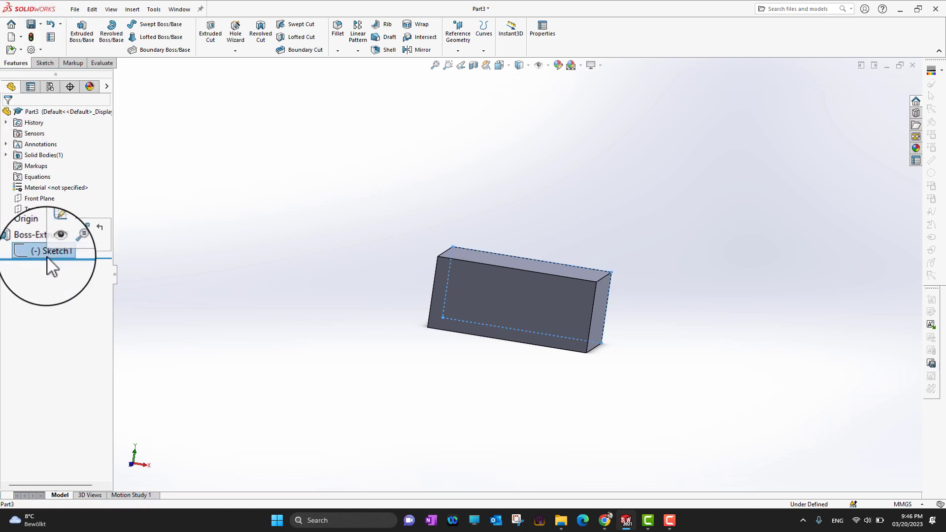
- Reopen the block's base sketch and draw a straight slot about 37 mm between centres and 30 mm wide, up and left of the rectangle
{"action": "left_click", "coordinate": [52, 228]}
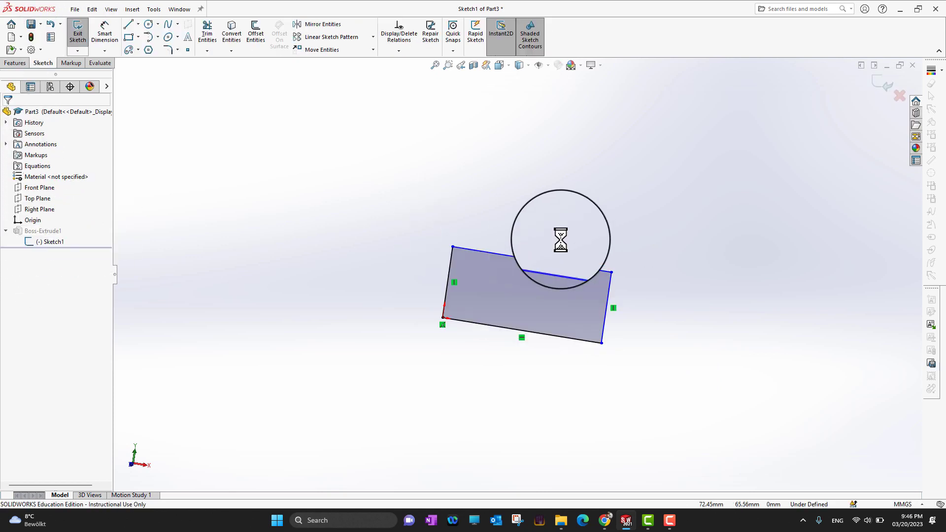
{"action": "scroll", "coordinate": [429, 226], "scroll_direction": "down", "scroll_amount": 2}
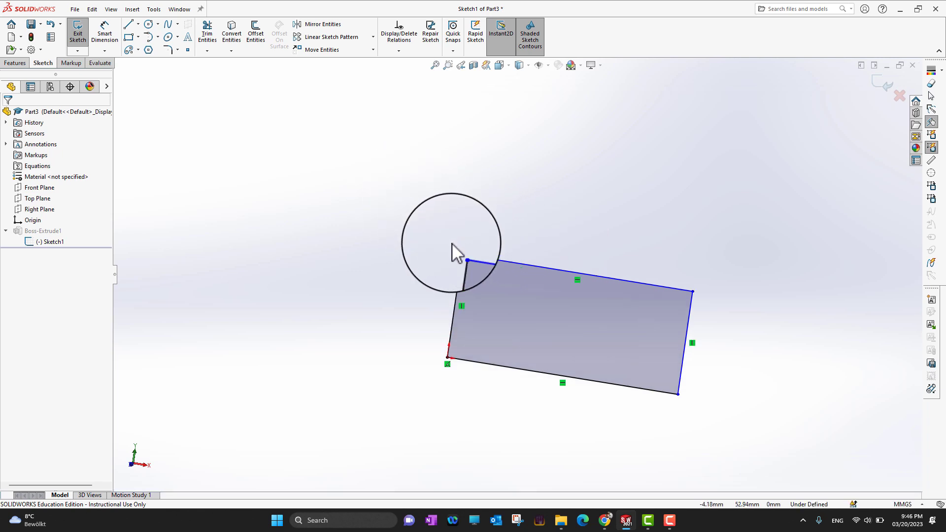
{"action": "left_click", "coordinate": [133, 51]}
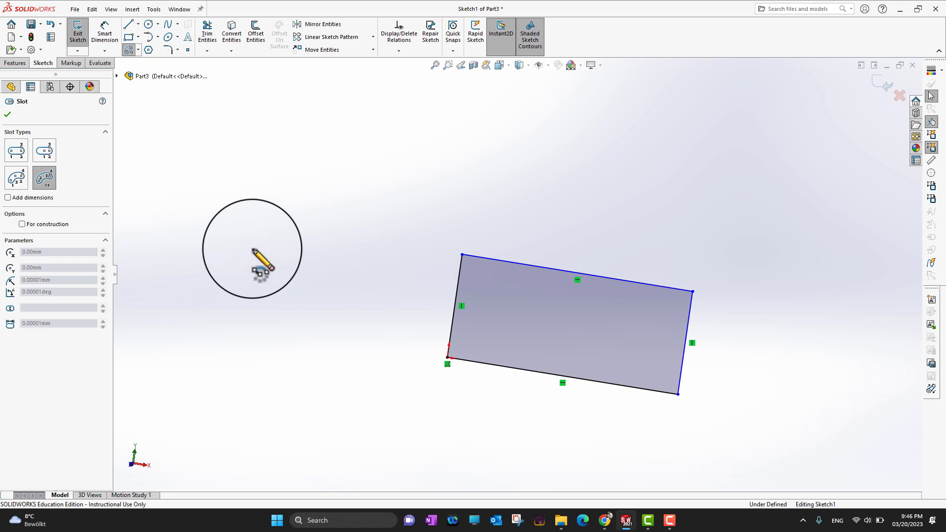
{"action": "left_click", "coordinate": [251, 249]}
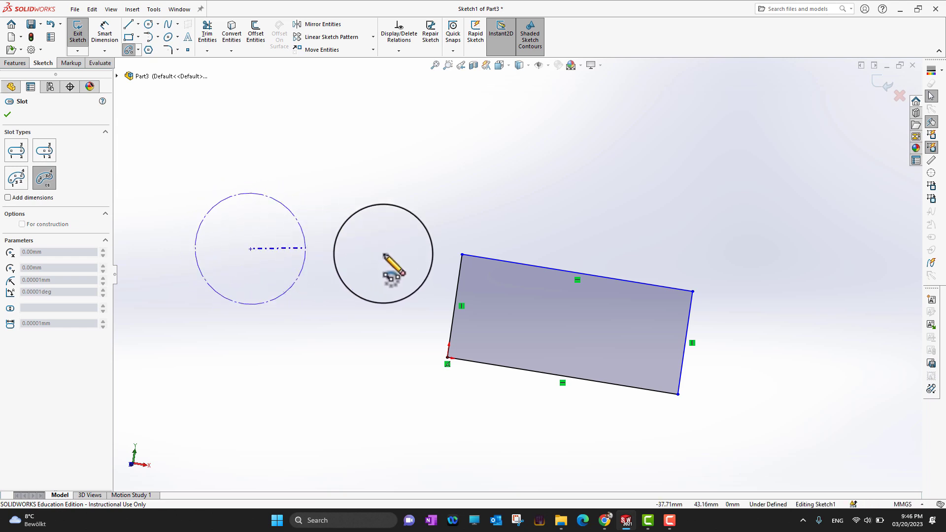
{"action": "left_click", "coordinate": [139, 51]}
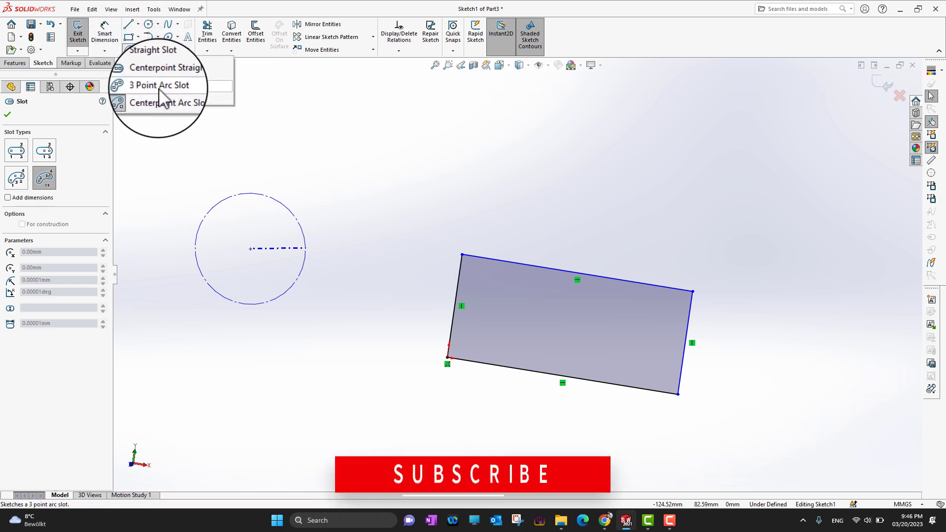
{"action": "left_click", "coordinate": [153, 50]}
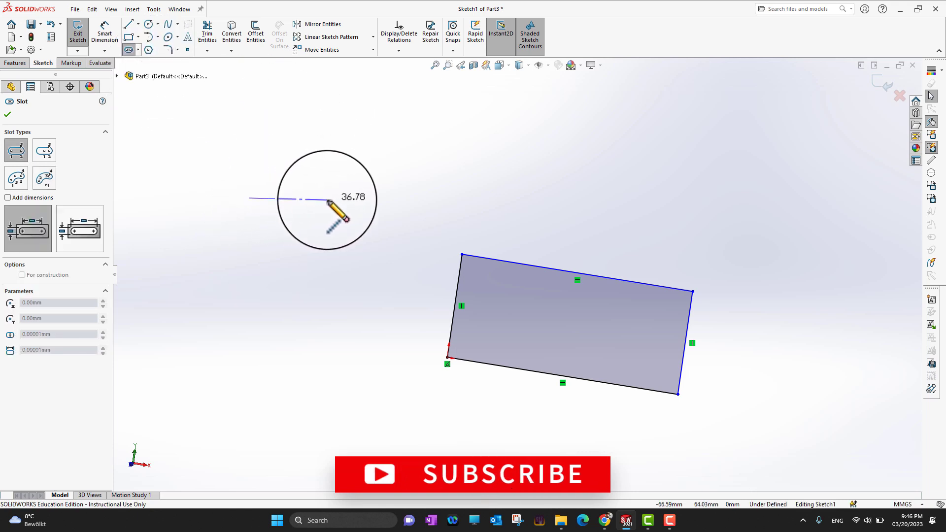
{"action": "left_click", "coordinate": [327, 200]}
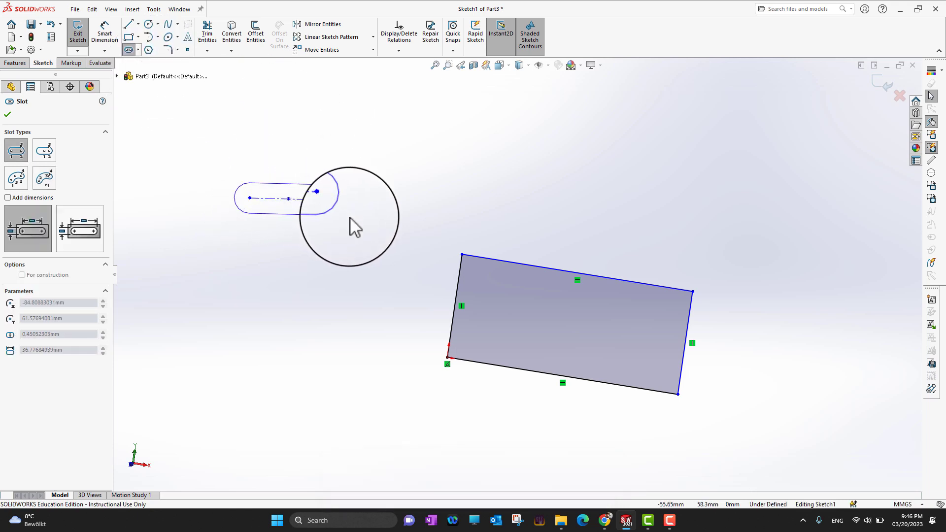
{"action": "left_click", "coordinate": [382, 233]}
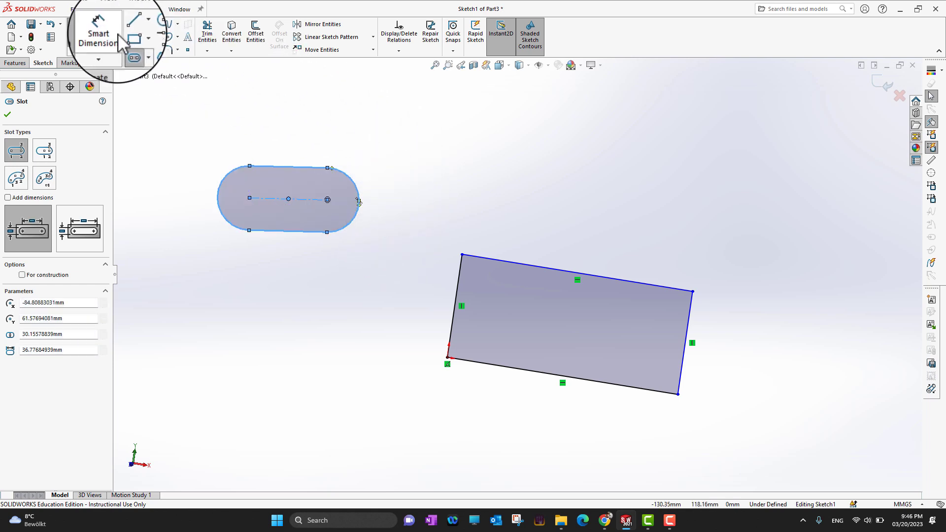
- Draw a six-sided polygon with an inscribed circle about 48.5 mm in diameter above the rectangle, beside the slot
{"action": "left_click", "coordinate": [149, 49]}
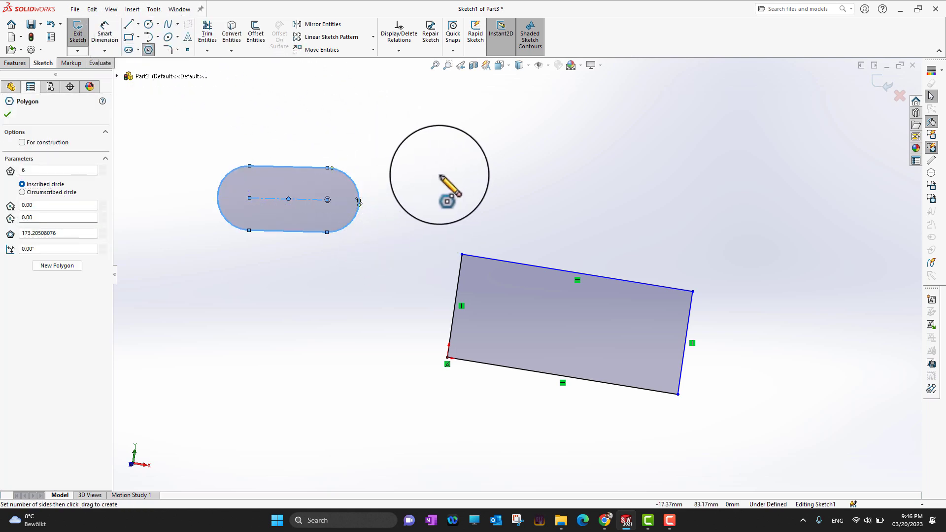
{"action": "left_click", "coordinate": [459, 173]}
{"action": "left_click", "coordinate": [476, 221]}
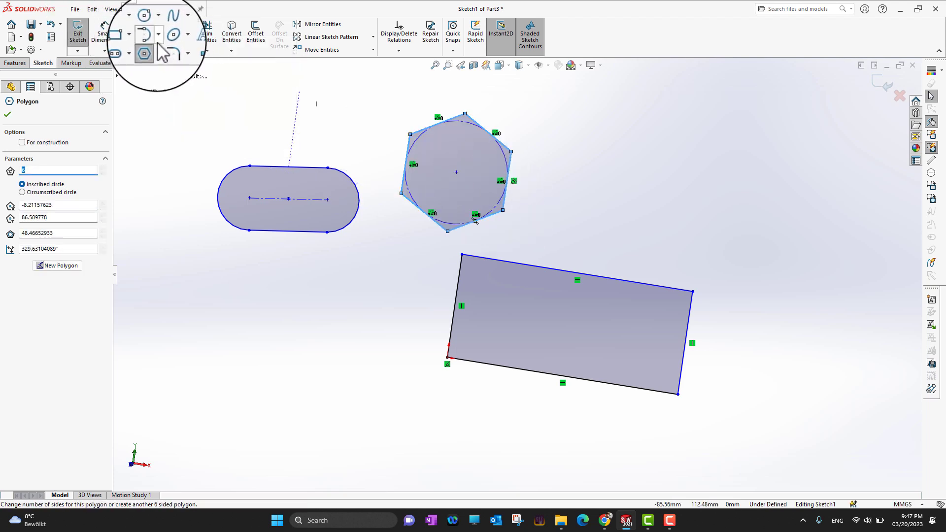
- Draw a circle with a radius of about 27 mm below the slot and exit the sketch to rebuild the extrusion
{"action": "left_click", "coordinate": [148, 23]}
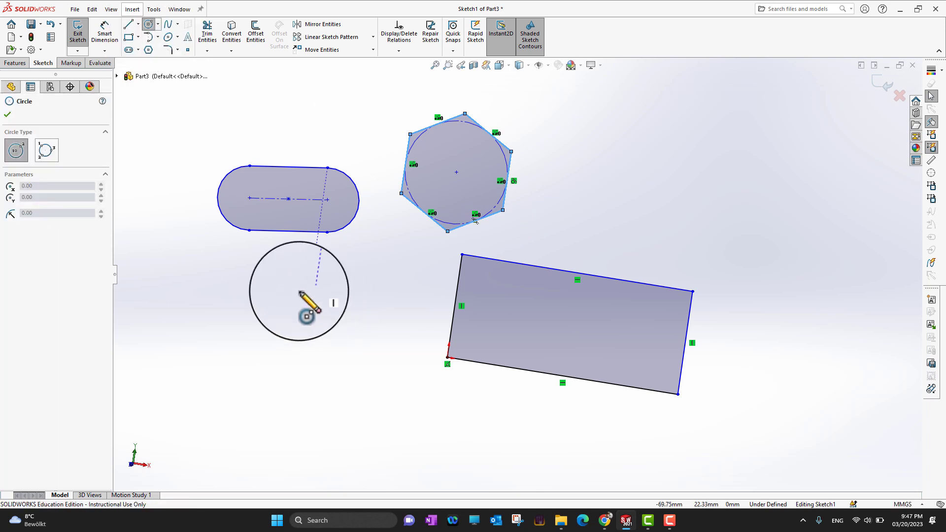
{"action": "left_click_drag", "start_coordinate": [291, 318], "coordinate": [336, 353]}
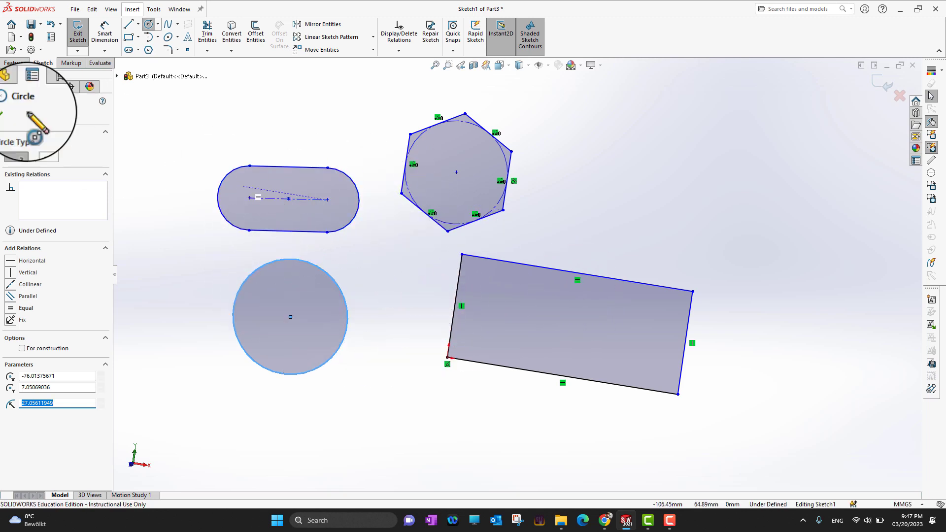
{"action": "left_click", "coordinate": [7, 113]}
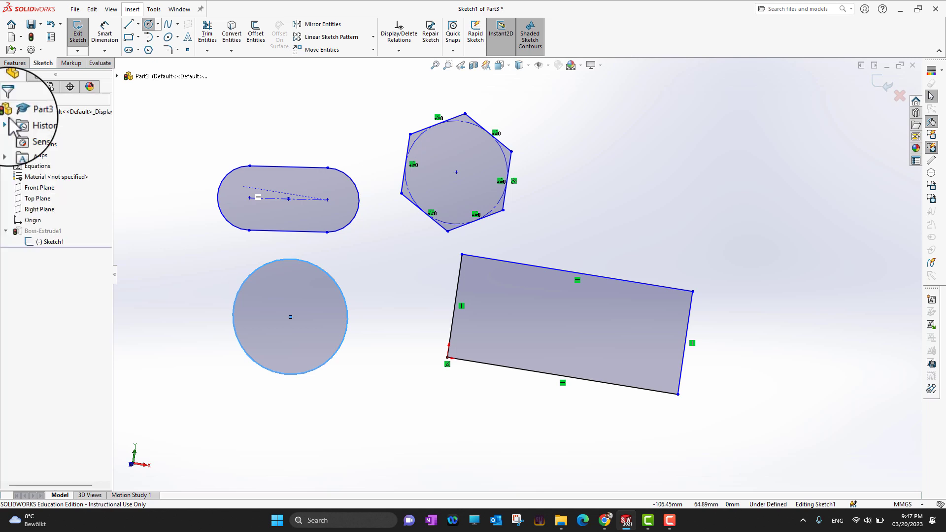
{"action": "left_click", "coordinate": [886, 88]}
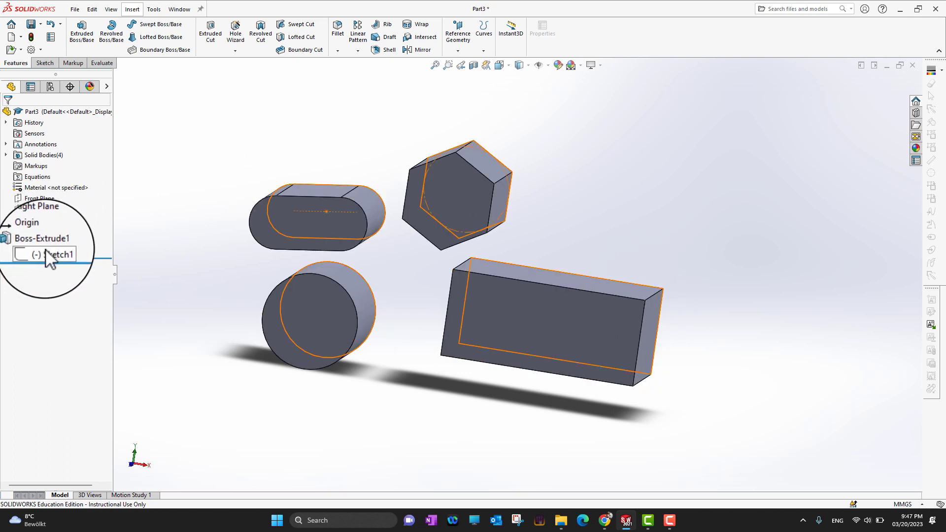
- Examine the extruded slot, hexagon, cylinder and block, and highlight the front faces of the cylinder and block
{"action": "mouse_move", "coordinate": [48, 255]}
{"action": "left_mouse_down"}
{"action": "mouse_move", "coordinate": [433, 333]}
{"action": "mouse_move", "coordinate": [390, 211]}
{"action": "mouse_move", "coordinate": [294, 335]}
{"action": "left_mouse_up"}
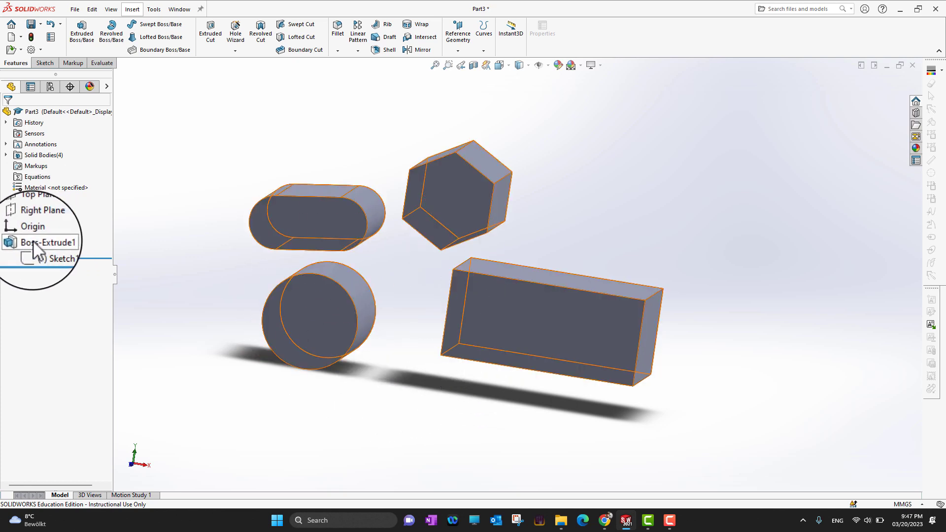
{"action": "scroll", "coordinate": [412, 276], "scroll_direction": "up", "scroll_amount": 1}
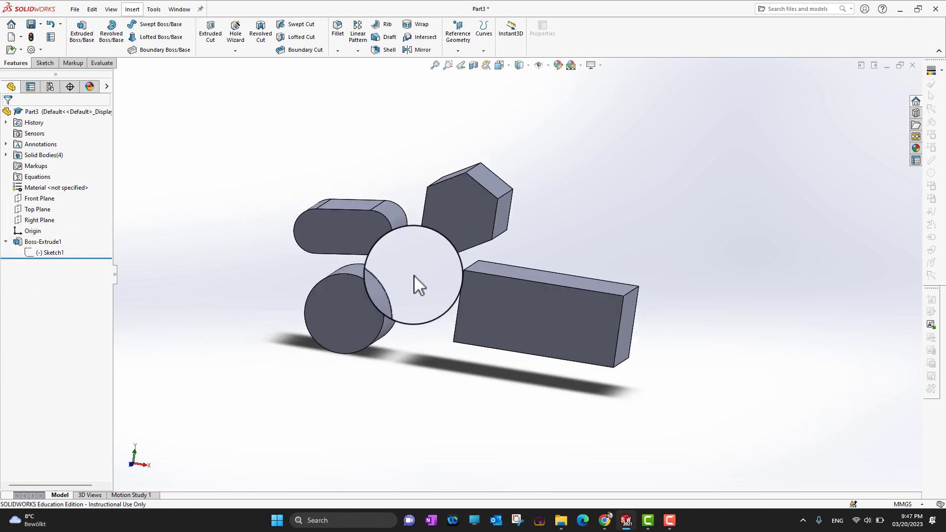
{"action": "scroll", "coordinate": [435, 269], "scroll_direction": "down", "scroll_amount": 1}
{"action": "scroll", "coordinate": [436, 269], "scroll_direction": "down", "scroll_amount": 2}
{"action": "scroll", "coordinate": [533, 291], "scroll_direction": "up", "scroll_amount": 2}
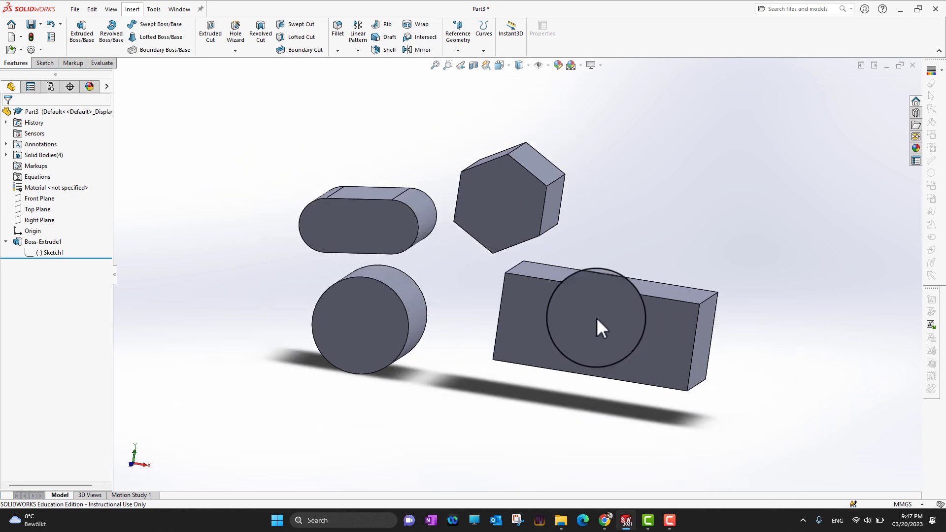
{"action": "mouse_move", "coordinate": [811, 382]}
{"action": "middle_mouse_down"}
{"action": "mouse_move", "coordinate": [749, 371]}
{"action": "mouse_move", "coordinate": [820, 386]}
{"action": "mouse_move", "coordinate": [816, 369]}
{"action": "middle_mouse_up"}
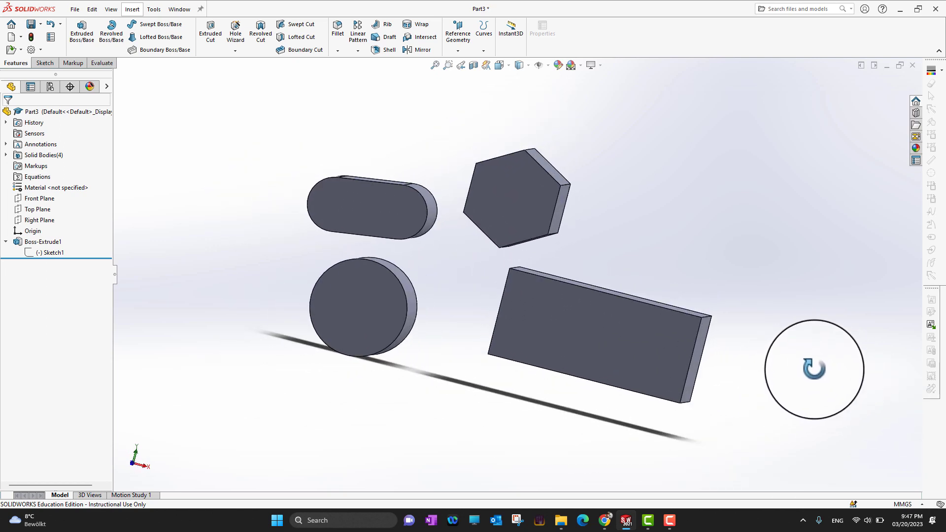
{"action": "left_click", "coordinate": [368, 316]}
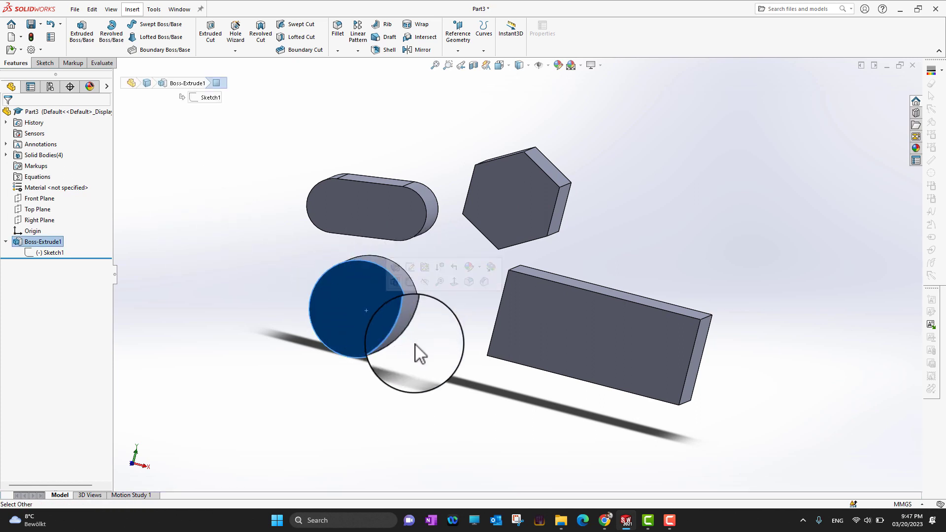
{"action": "left_click", "coordinate": [425, 362]}
{"action": "left_click", "coordinate": [561, 344]}
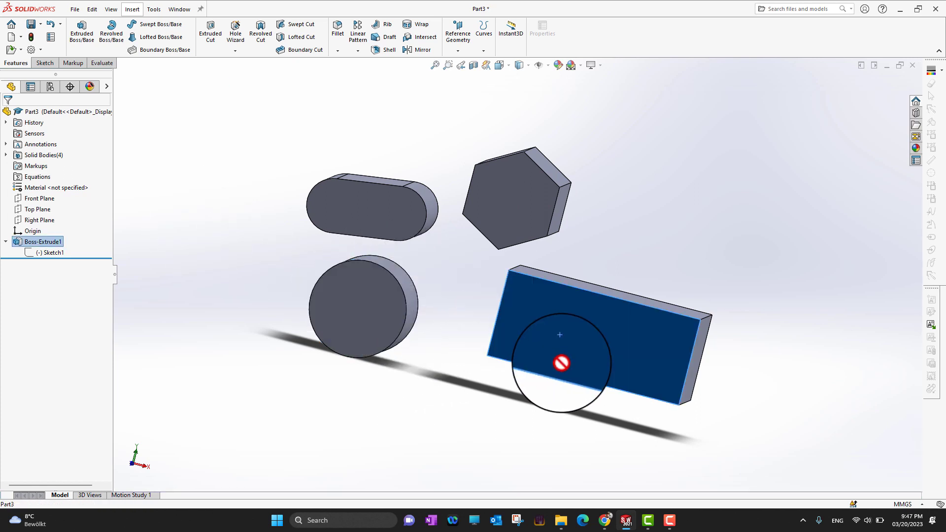
{"action": "left_click", "coordinate": [744, 369]}
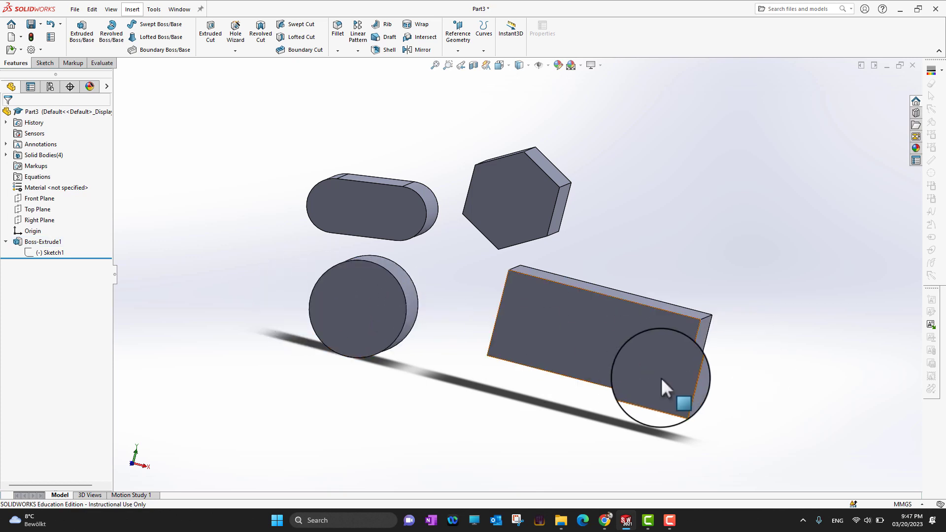
- Start a sketch on the block's right end face and draw a circle of about 8 mm radius near the face's lower edge
{"action": "middle_click_drag", "start_coordinate": [861, 389], "coordinate": [750, 345]}
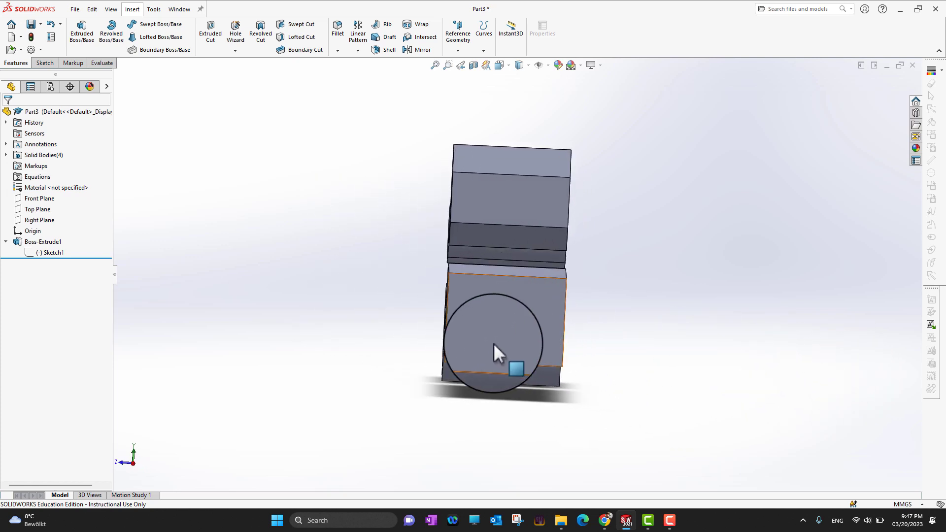
{"action": "left_click", "coordinate": [511, 364]}
{"action": "middle_click_drag", "start_coordinate": [680, 393], "coordinate": [752, 381]}
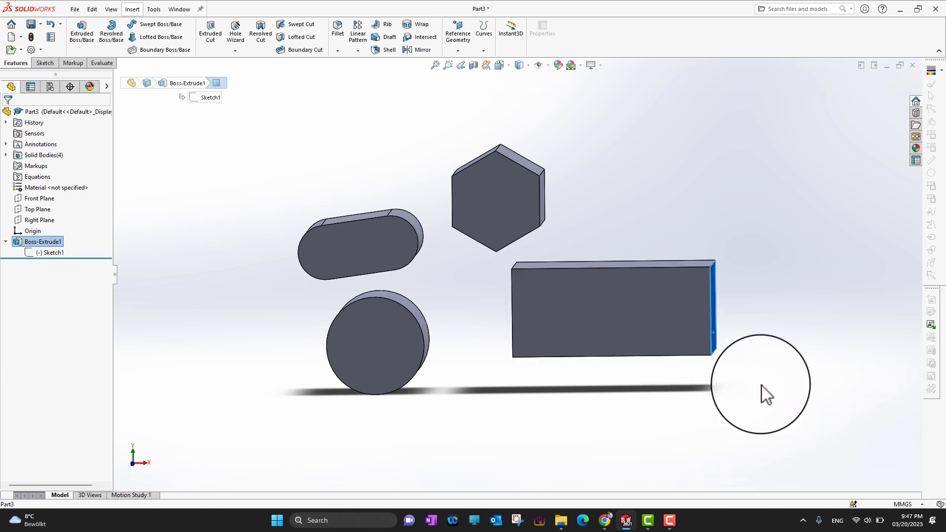
{"action": "mouse_move", "coordinate": [763, 392]}
{"action": "middle_mouse_down"}
{"action": "mouse_move", "coordinate": [720, 392]}
{"action": "mouse_move", "coordinate": [726, 410]}
{"action": "mouse_move", "coordinate": [769, 376]}
{"action": "mouse_move", "coordinate": [646, 382]}
{"action": "mouse_move", "coordinate": [701, 404]}
{"action": "mouse_move", "coordinate": [687, 412]}
{"action": "middle_mouse_up"}
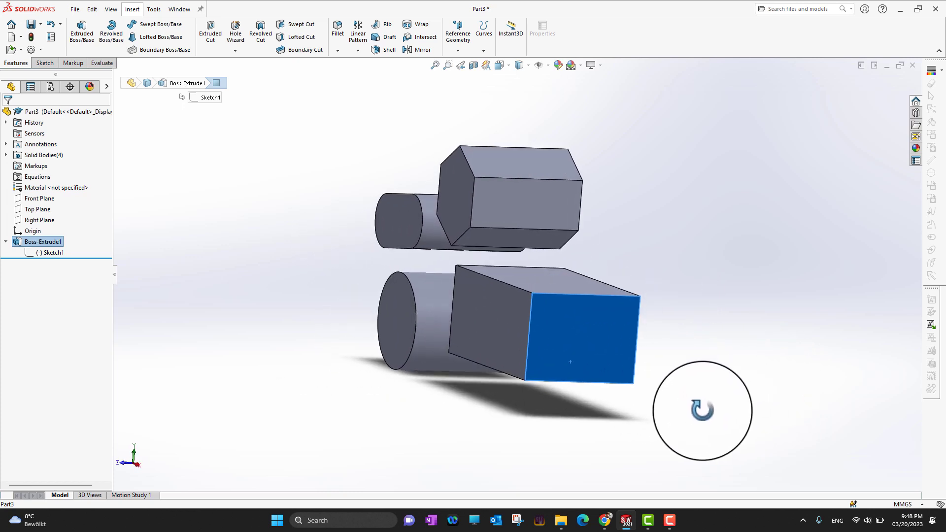
{"action": "left_click", "coordinate": [42, 63]}
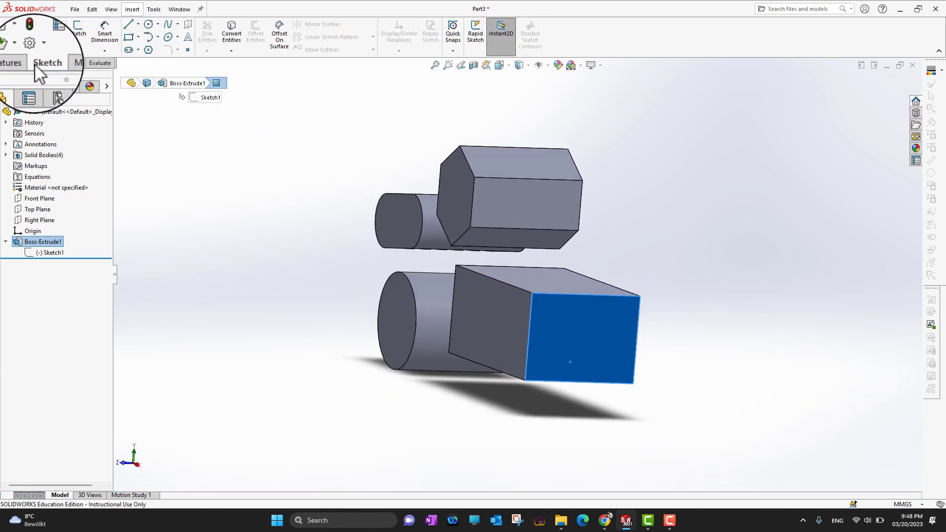
{"action": "left_click", "coordinate": [148, 26]}
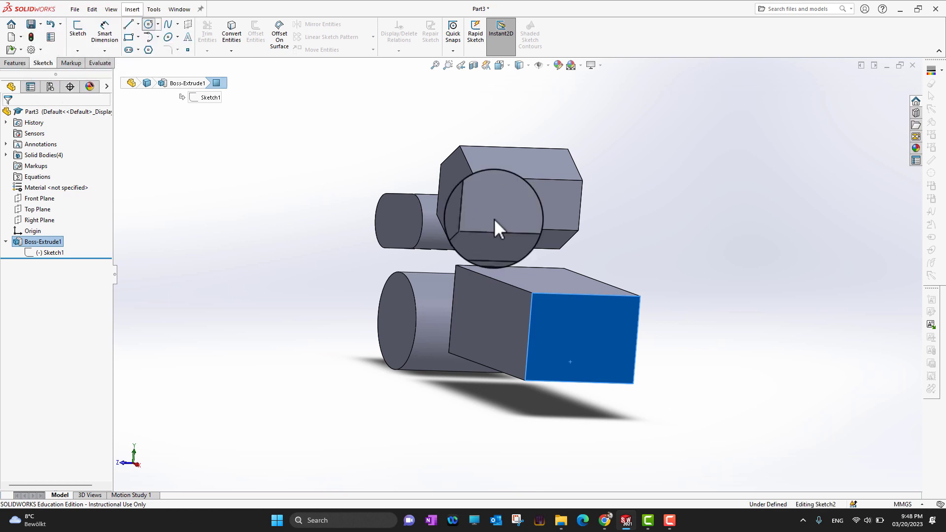
{"action": "left_click", "coordinate": [586, 367]}
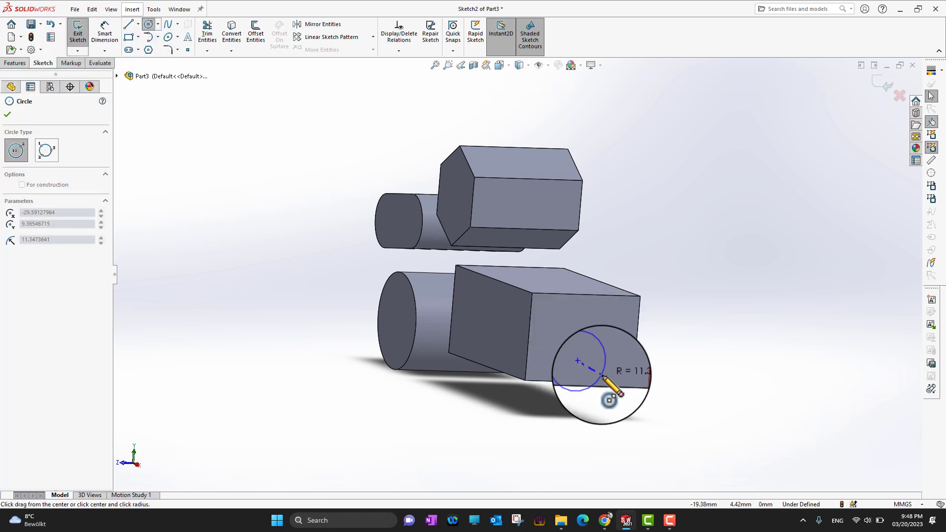
{"action": "left_click", "coordinate": [598, 369]}
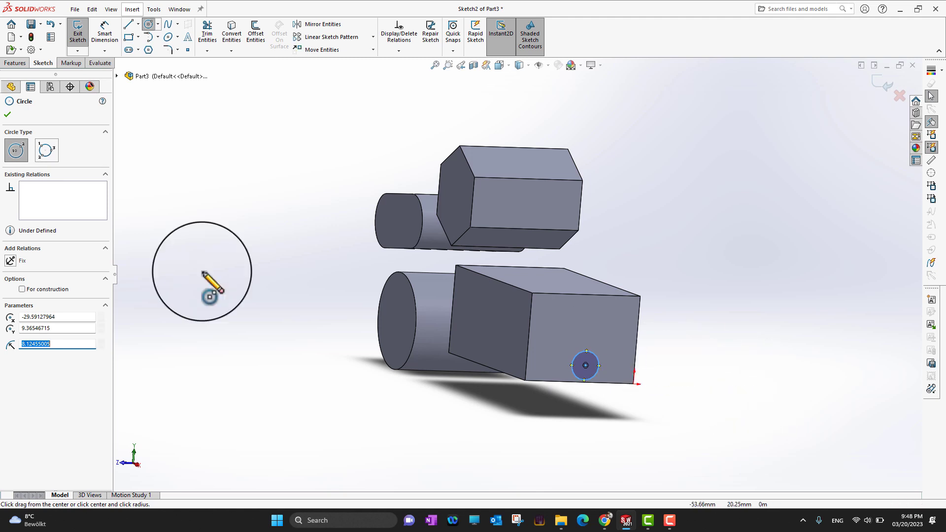
- Start an extruded cut from the circle on the block's end face and set its blind depth to 77 mm
{"action": "left_click", "coordinate": [8, 116]}
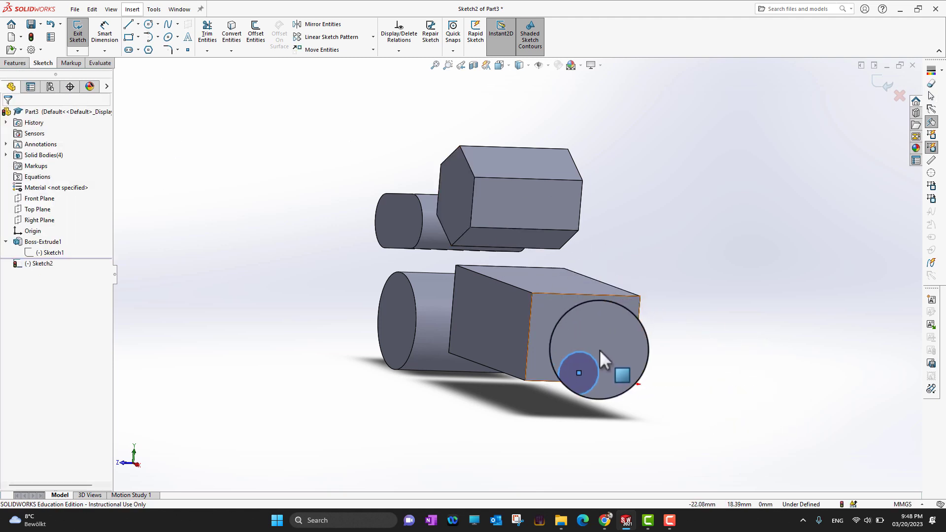
{"action": "left_click", "coordinate": [16, 62]}
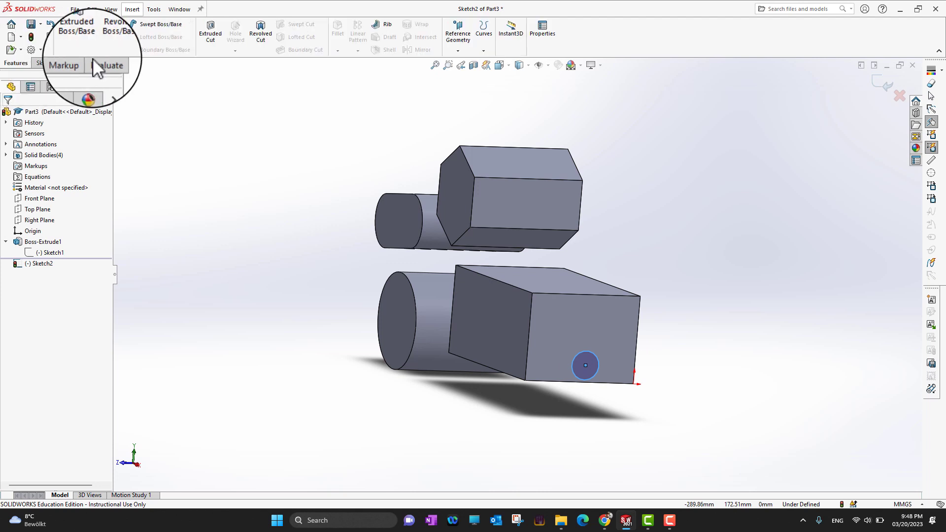
{"action": "left_click", "coordinate": [213, 38]}
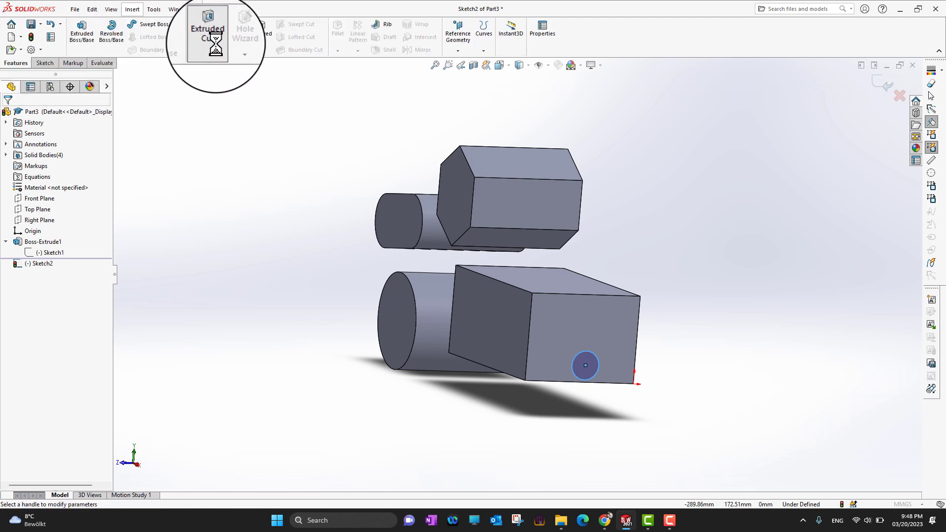
{"action": "mouse_move", "coordinate": [708, 439]}
{"action": "middle_mouse_down"}
{"action": "mouse_move", "coordinate": [764, 408]}
{"action": "mouse_move", "coordinate": [754, 442]}
{"action": "mouse_move", "coordinate": [708, 444]}
{"action": "middle_mouse_up"}
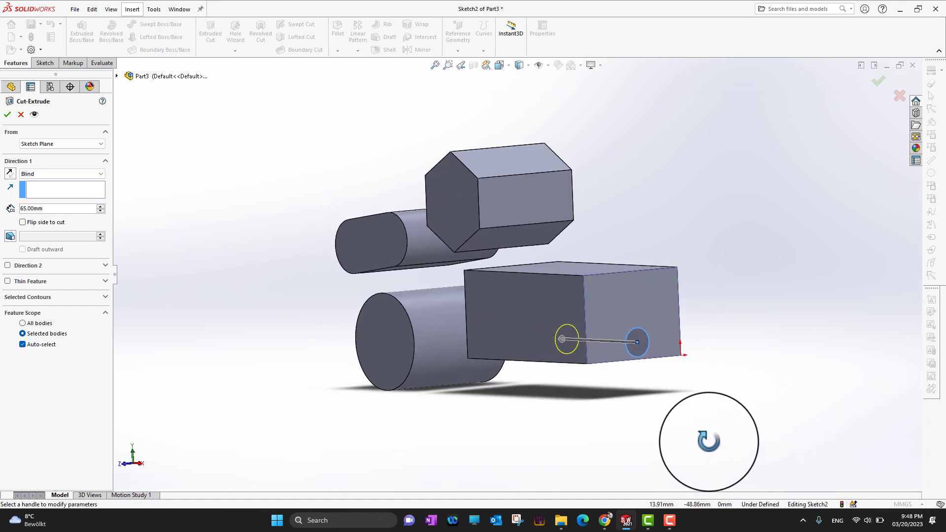
{"action": "middle_click_drag", "start_coordinate": [606, 434], "coordinate": [641, 426]}
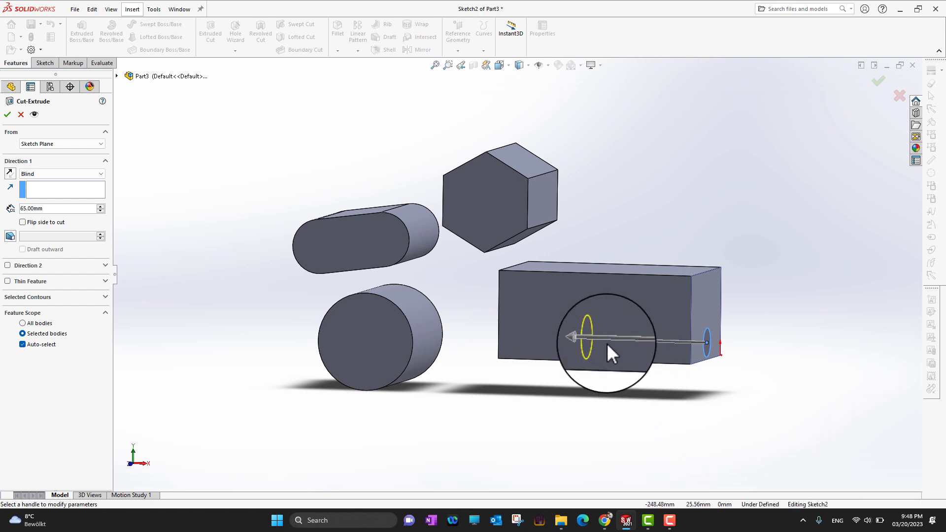
{"action": "left_click", "coordinate": [583, 340]}
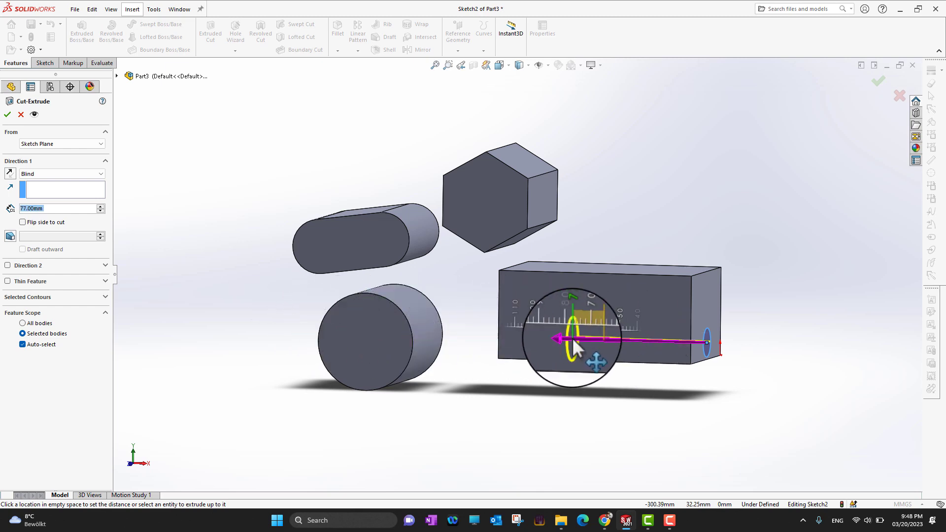
{"action": "left_click", "coordinate": [573, 338]}
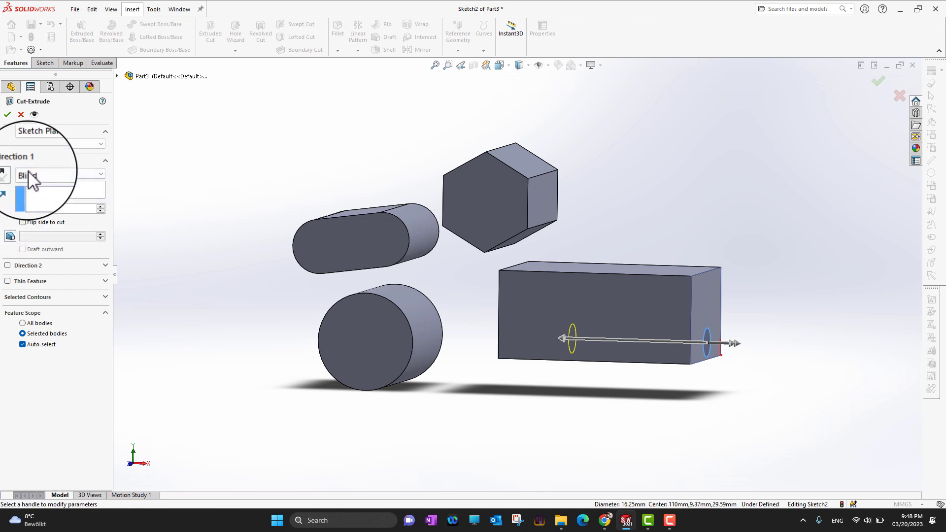
- Review the cut's reverse direction and end condition options
{"action": "left_click", "coordinate": [10, 173]}
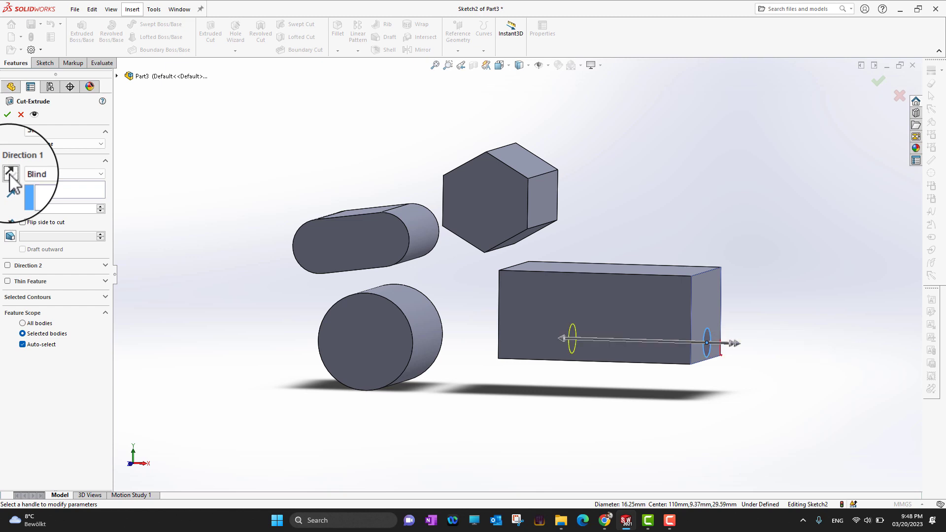
{"action": "left_click", "coordinate": [10, 174]}
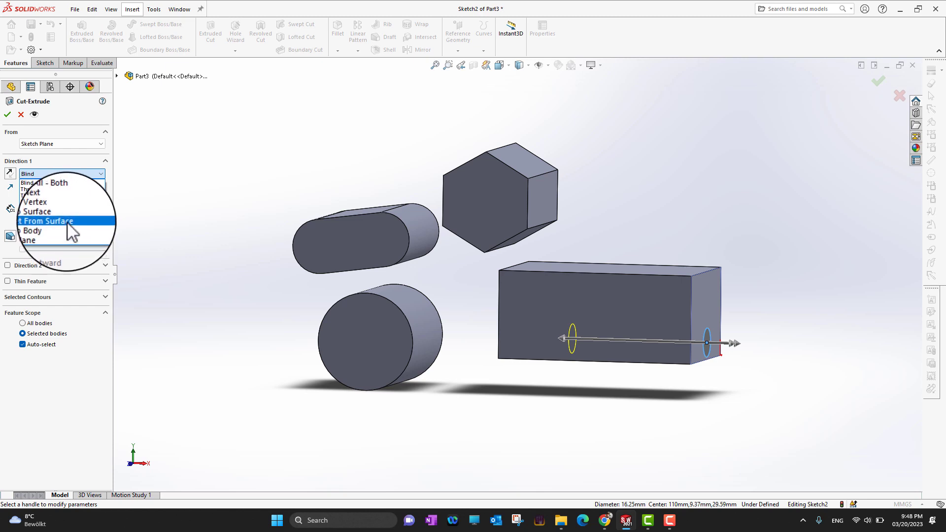
{"action": "left_click", "coordinate": [443, 420]}
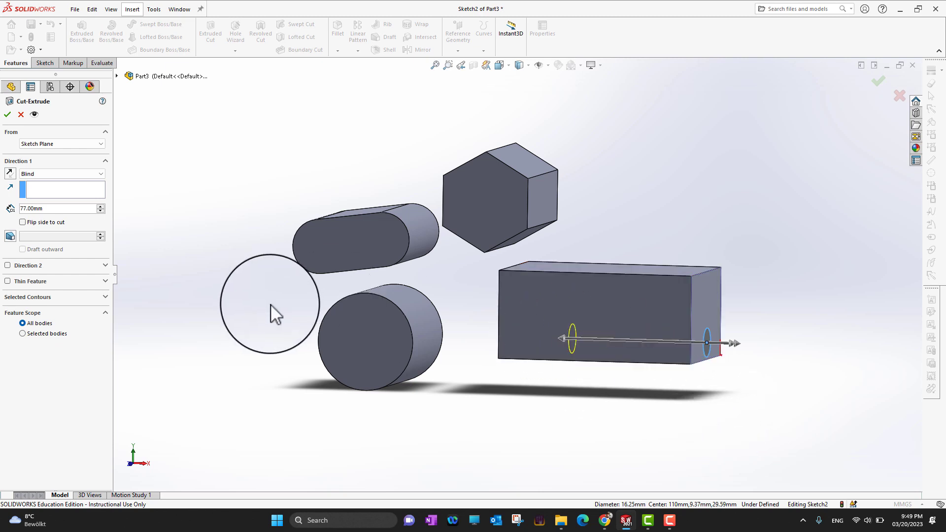
- Limit the cut's feature scope to the cylinder body and try to apply the cut
{"action": "left_click", "coordinate": [22, 334]}
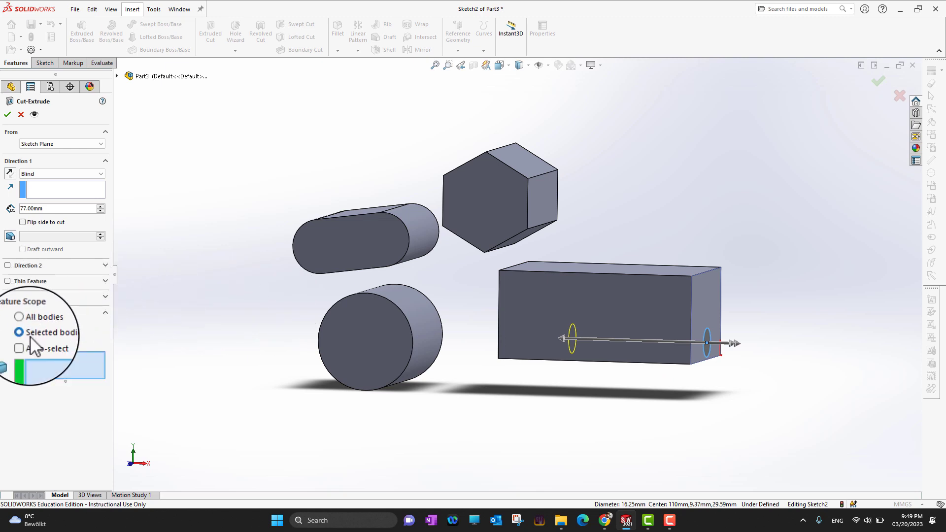
{"action": "left_click", "coordinate": [377, 342]}
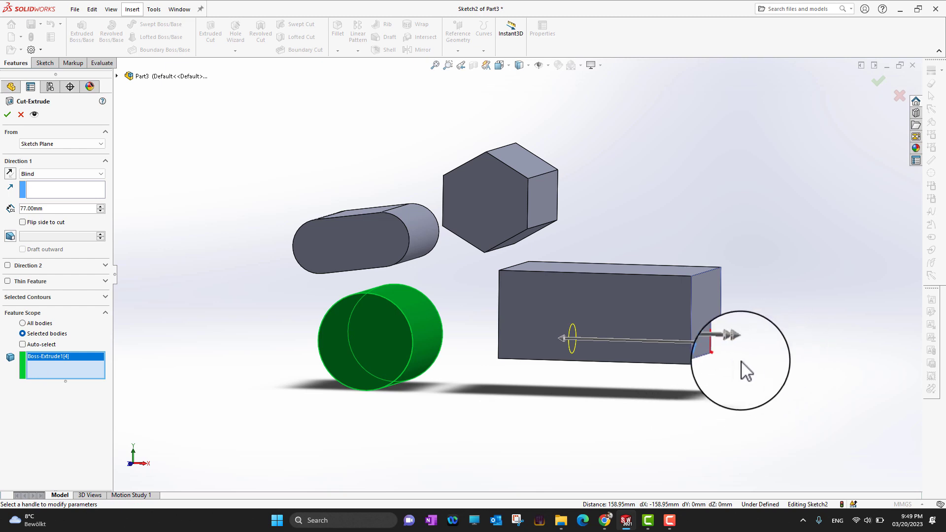
{"action": "middle_click_drag", "start_coordinate": [810, 409], "coordinate": [783, 404]}
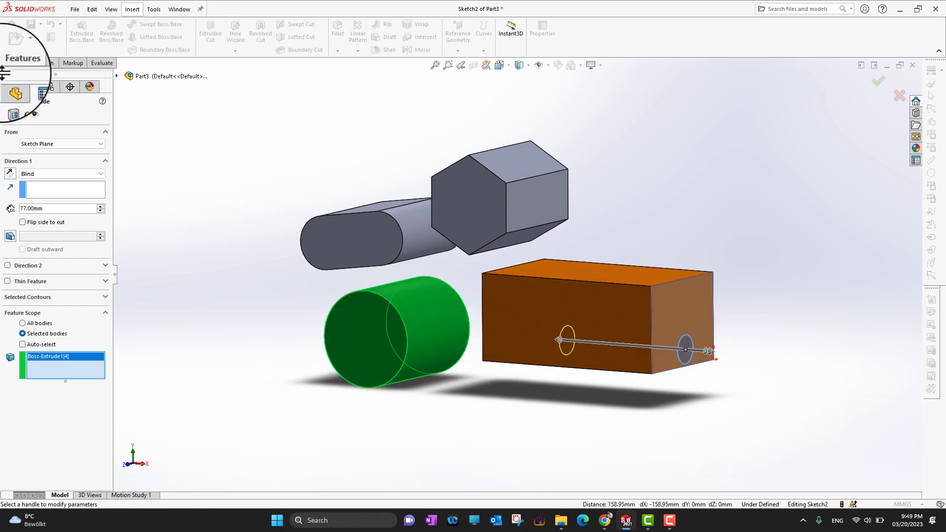
{"action": "left_click", "coordinate": [7, 114]}
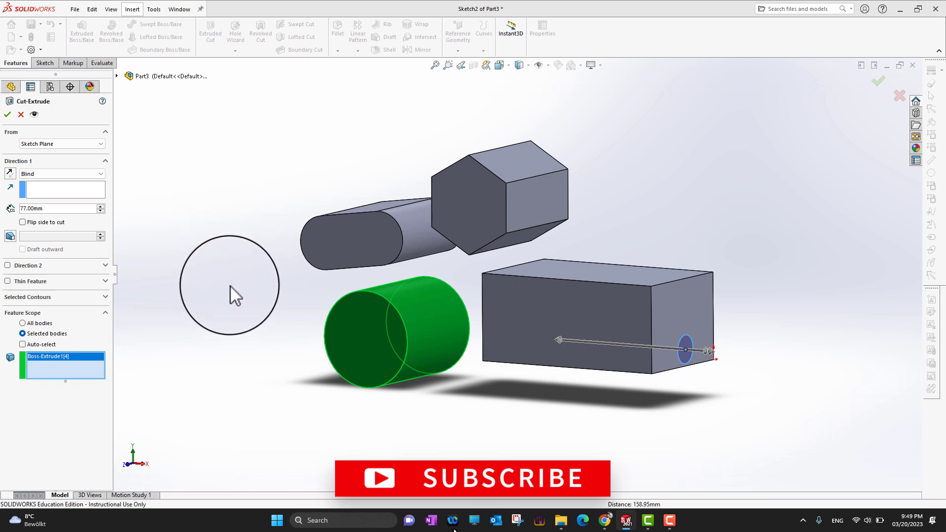
- Extend the cut depth to 216 mm so it reaches into the cylinder, and apply the cut
{"action": "middle_click_drag", "start_coordinate": [232, 296], "coordinate": [236, 181]}
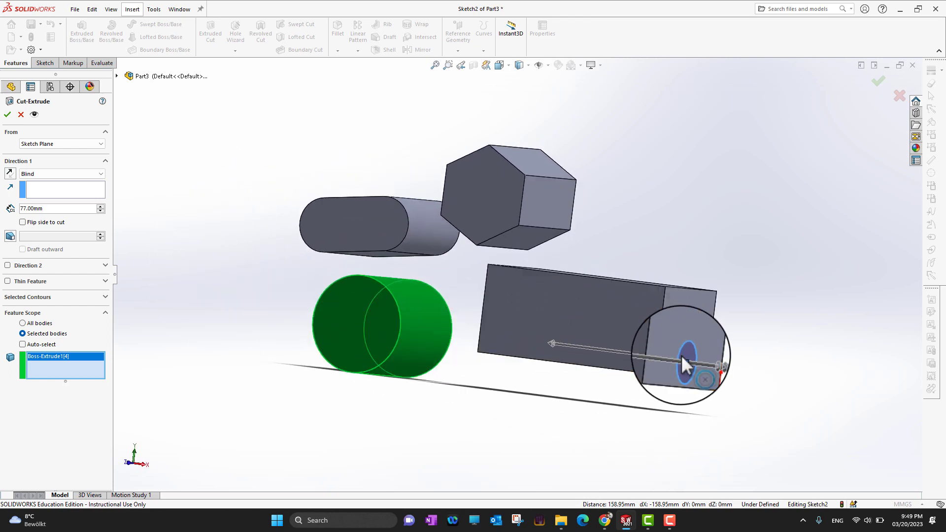
{"action": "left_click", "coordinate": [552, 344]}
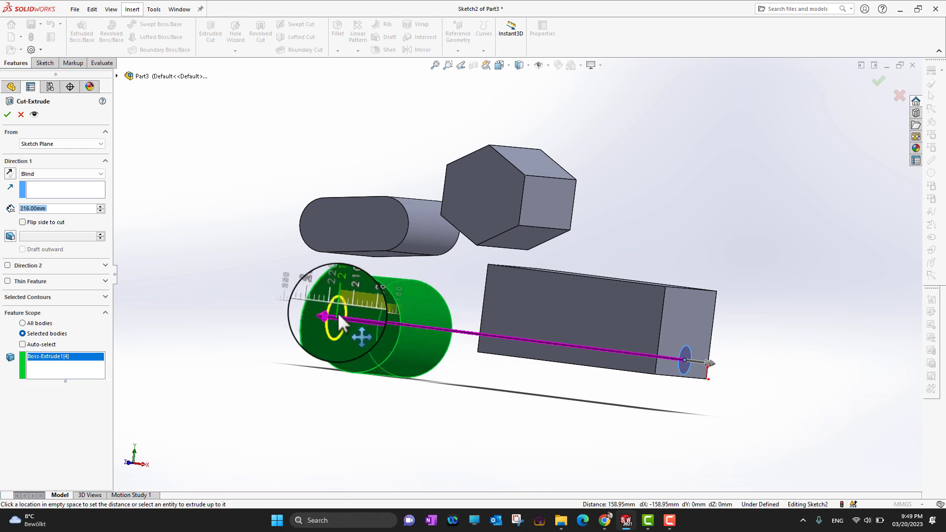
{"action": "left_click", "coordinate": [338, 312]}
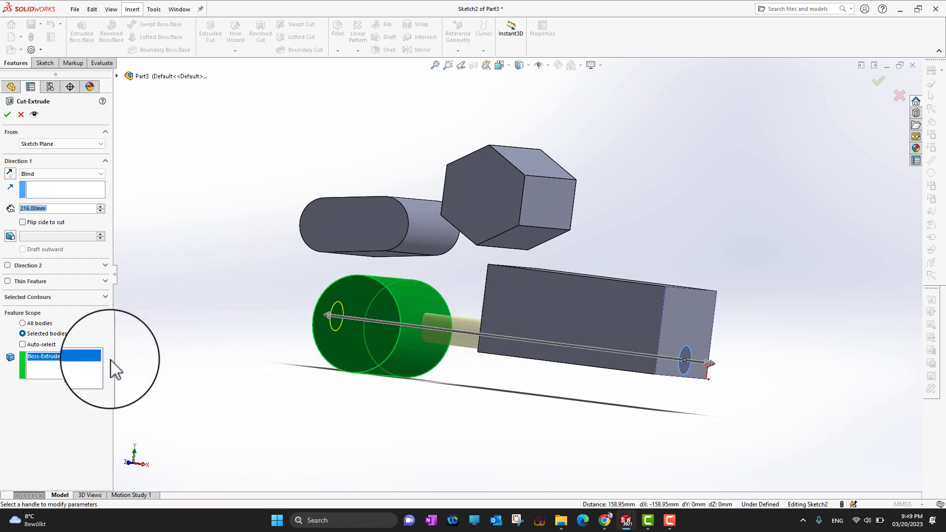
{"action": "left_click", "coordinate": [8, 116]}
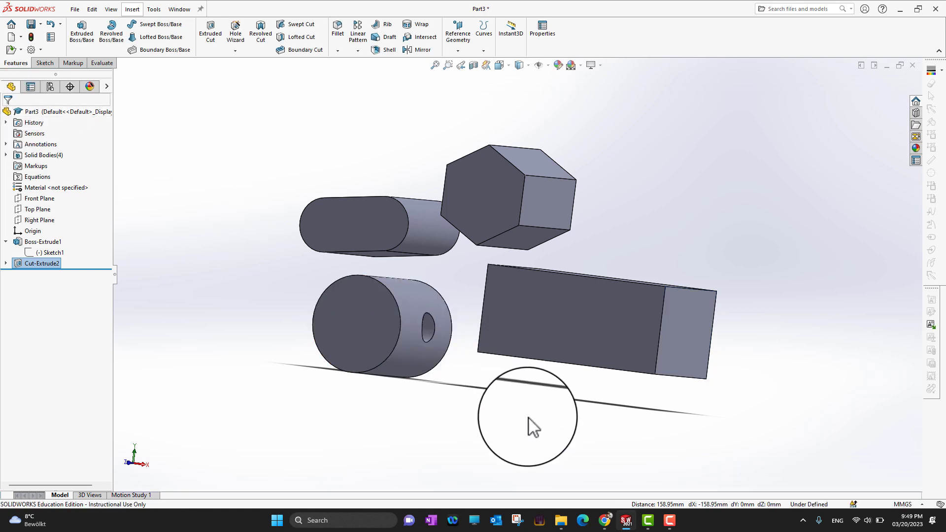
- Start a sketch on the slot's end face and draw a circle of about 10 mm radius left of the face's center
{"action": "mouse_move", "coordinate": [515, 437]}
{"action": "middle_mouse_down"}
{"action": "mouse_move", "coordinate": [480, 437]}
{"action": "mouse_move", "coordinate": [468, 396]}
{"action": "mouse_move", "coordinate": [518, 444]}
{"action": "mouse_move", "coordinate": [501, 441]}
{"action": "middle_mouse_up"}
{"action": "middle_click_drag", "start_coordinate": [528, 393], "coordinate": [463, 394]}
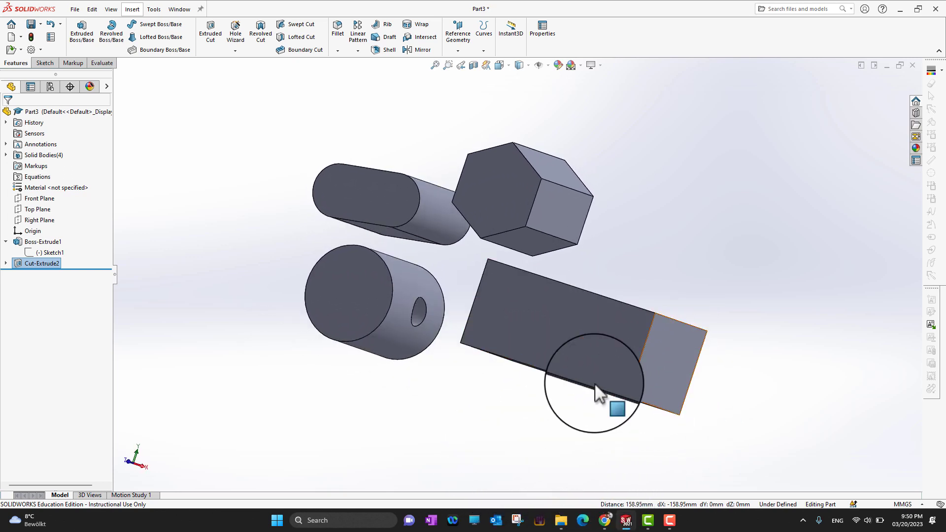
{"action": "scroll", "coordinate": [591, 383], "scroll_direction": "up", "scroll_amount": 1}
{"action": "middle_click_drag", "start_coordinate": [389, 389], "coordinate": [389, 433]}
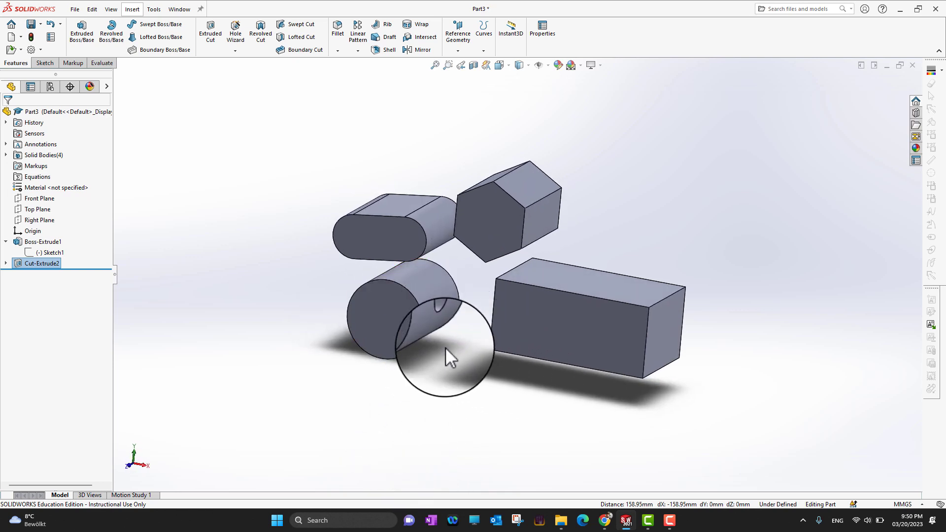
{"action": "middle_click_drag", "start_coordinate": [445, 349], "coordinate": [501, 217]}
{"action": "left_click", "coordinate": [496, 210]}
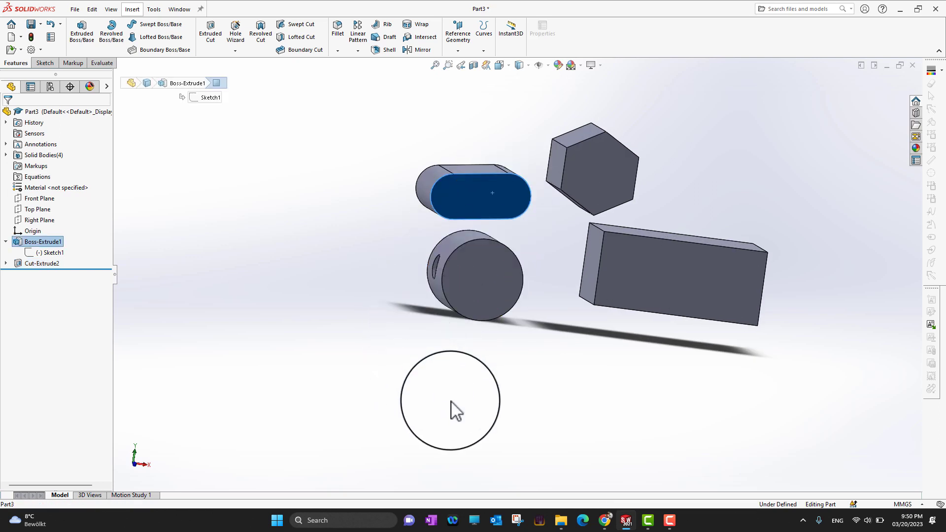
{"action": "middle_click_drag", "start_coordinate": [474, 402], "coordinate": [460, 398]}
{"action": "scroll", "coordinate": [513, 245], "scroll_direction": "down", "scroll_amount": 4}
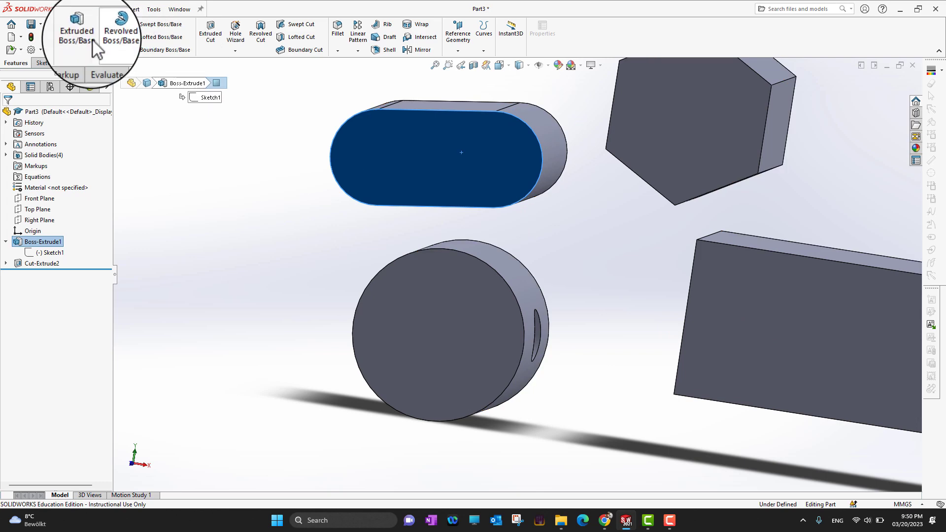
{"action": "left_click", "coordinate": [45, 62]}
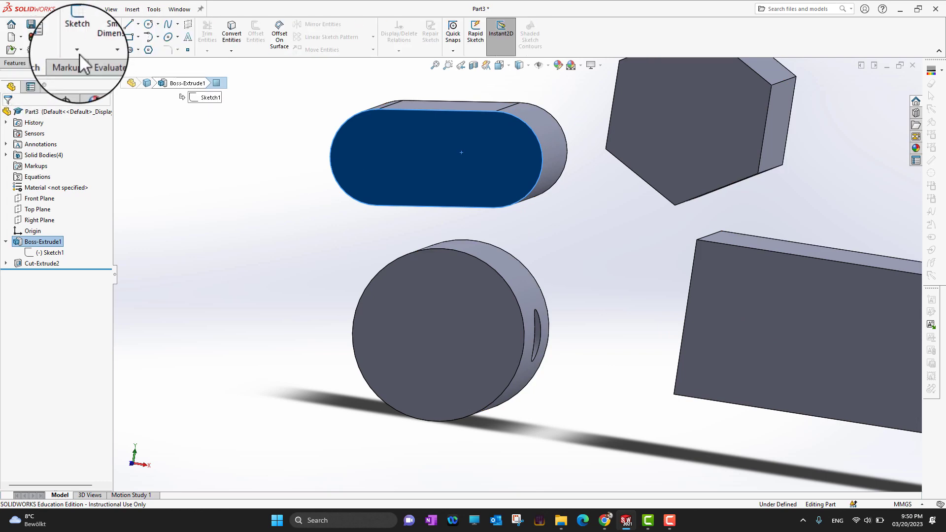
{"action": "left_click", "coordinate": [148, 24]}
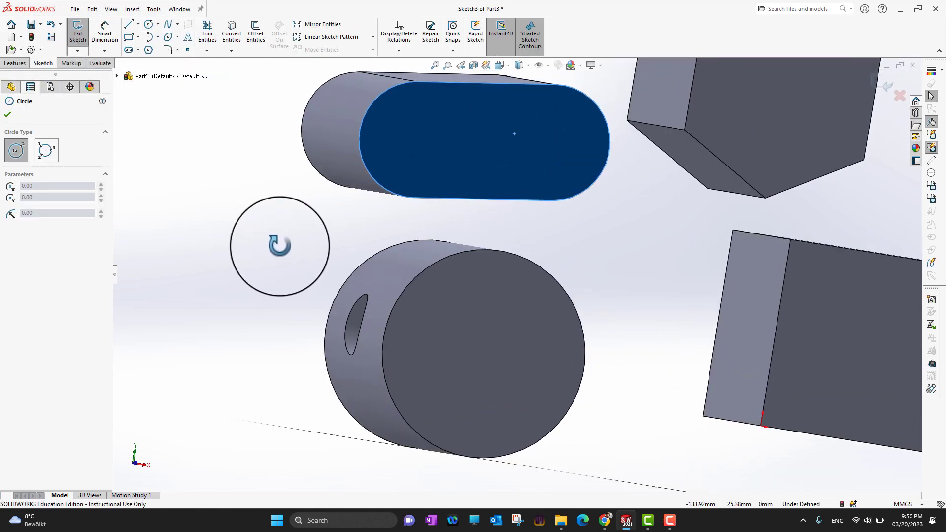
{"action": "left_click", "coordinate": [445, 133]}
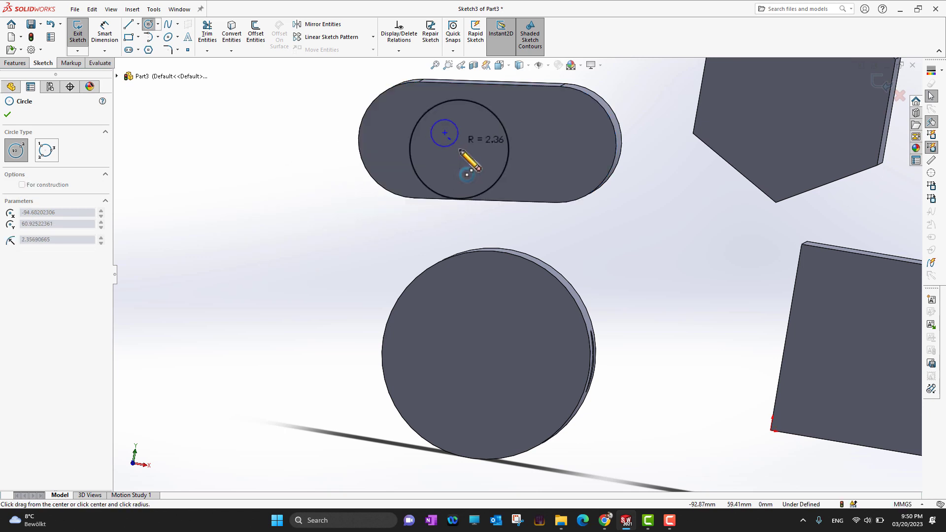
{"action": "left_click", "coordinate": [480, 166]}
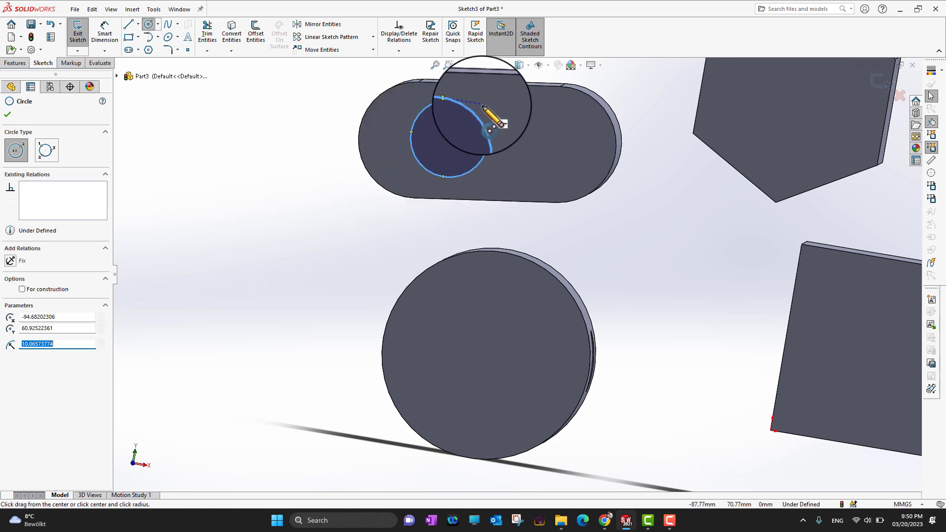
{"action": "left_click", "coordinate": [485, 165]}
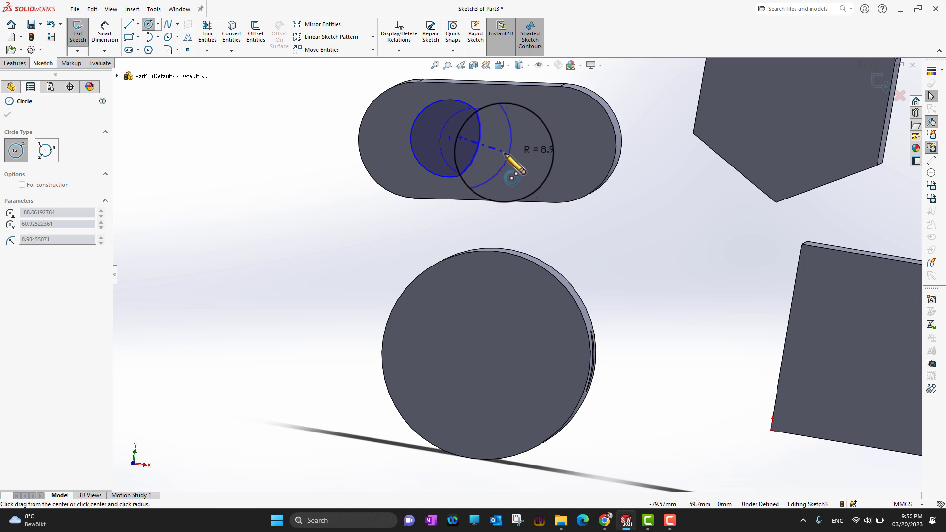
{"action": "left_click", "coordinate": [500, 155]}
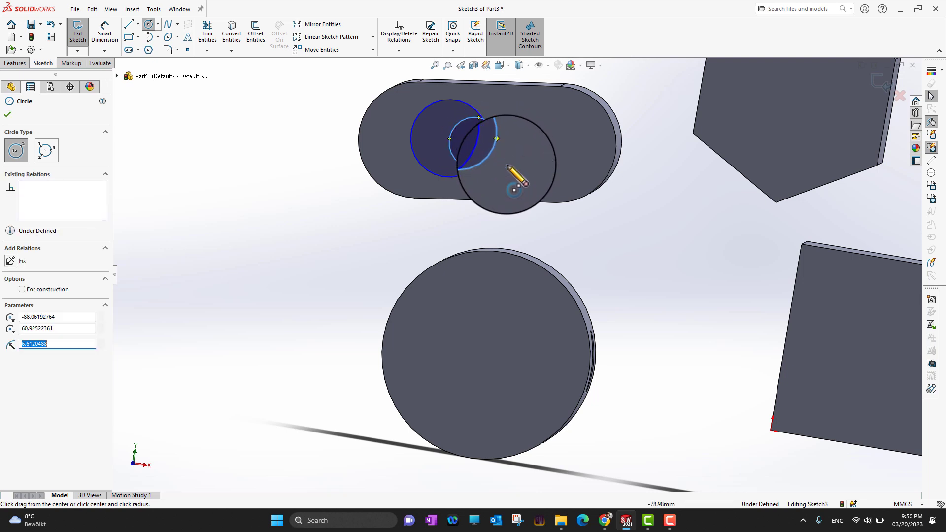
{"action": "right_click", "coordinate": [502, 140]}
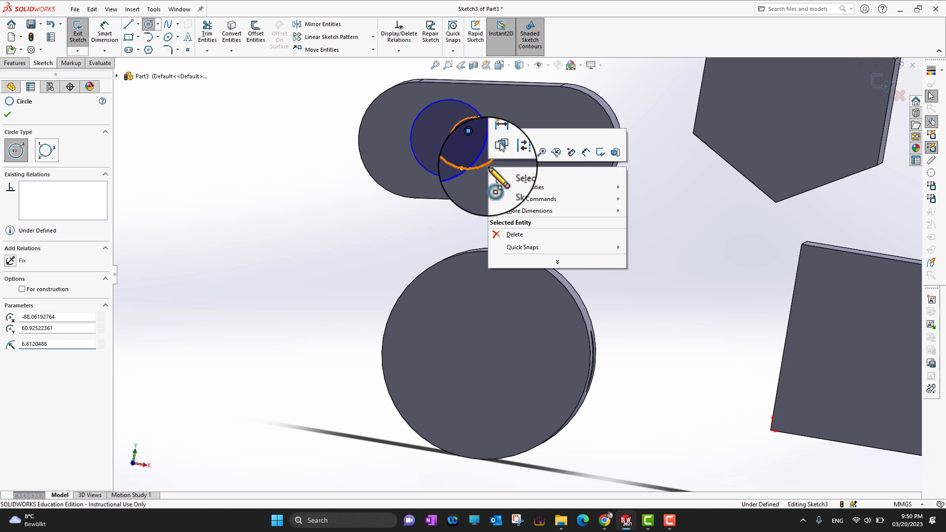
{"action": "left_click", "coordinate": [512, 238]}
{"action": "key", "text": "Escape"}
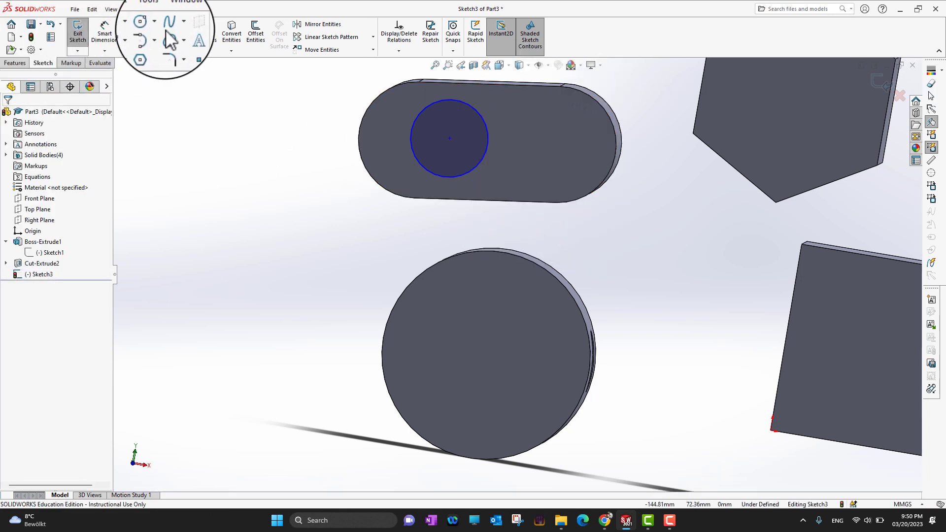
- Draw a second circle of about 10 mm radius on the slot's end face, overlapping the first one on its right
{"action": "left_click", "coordinate": [148, 24]}
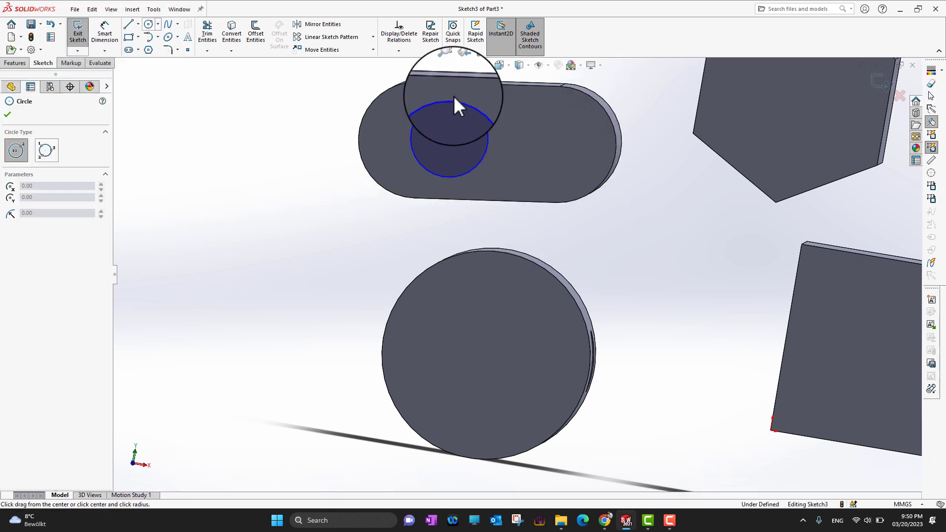
{"action": "left_click", "coordinate": [509, 132]}
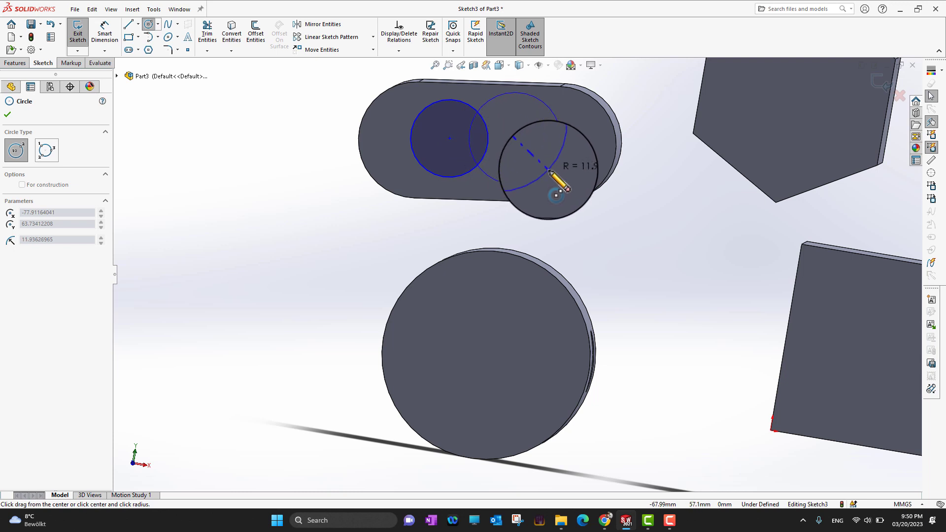
{"action": "left_click", "coordinate": [543, 168]}
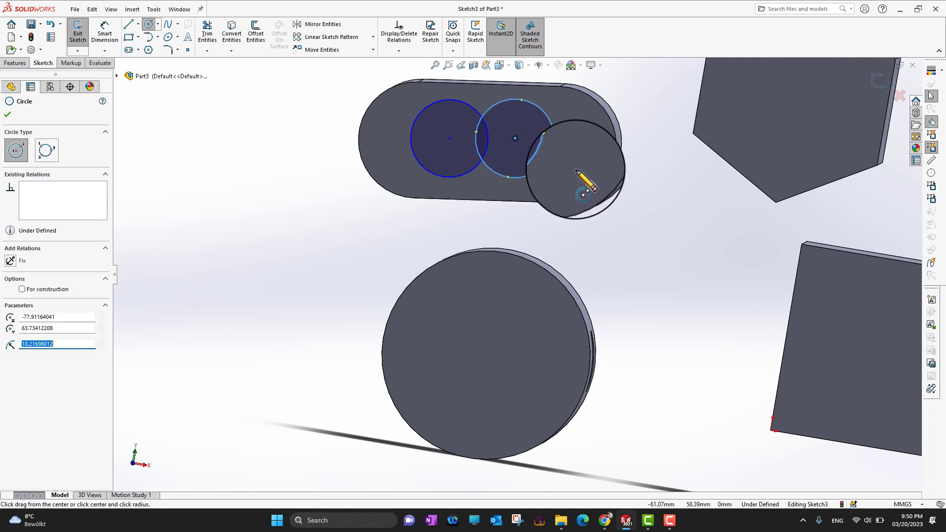
{"action": "left_click", "coordinate": [7, 115]}
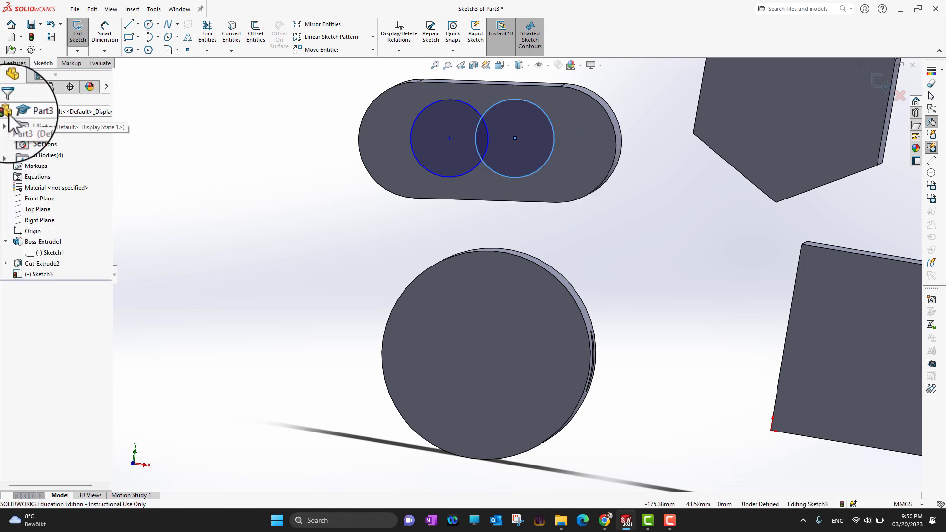
{"action": "left_click", "coordinate": [22, 64]}
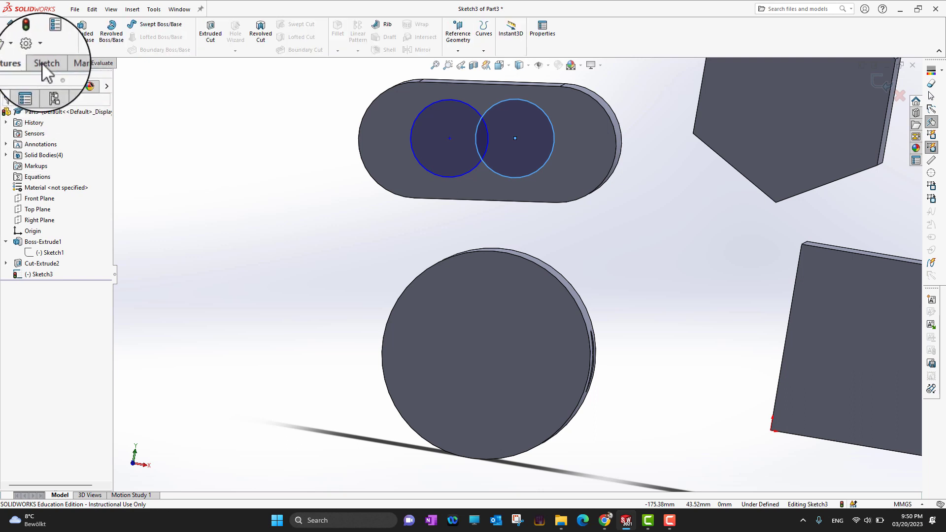
- Start an extruded cut from the overlapping circles, selecting both outer regions and the contour at their overlap
{"action": "left_click", "coordinate": [213, 43]}
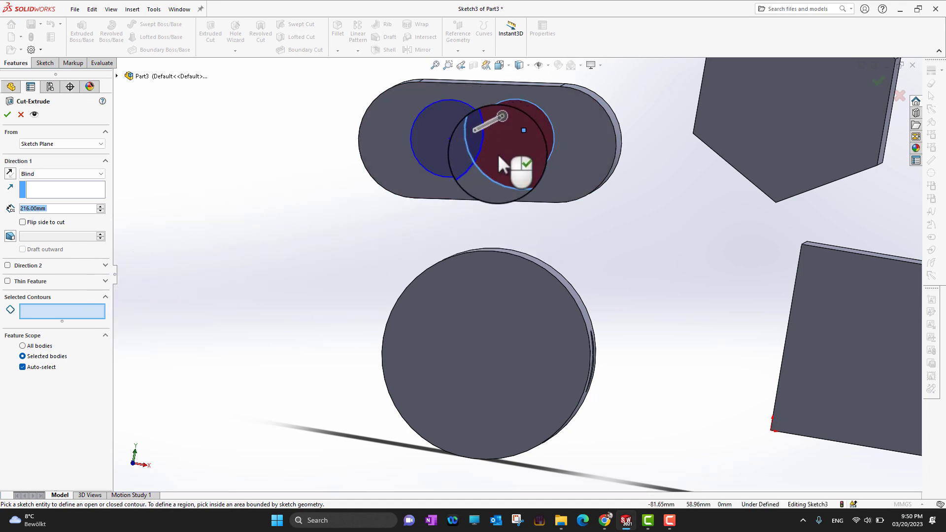
{"action": "left_click", "coordinate": [518, 161]}
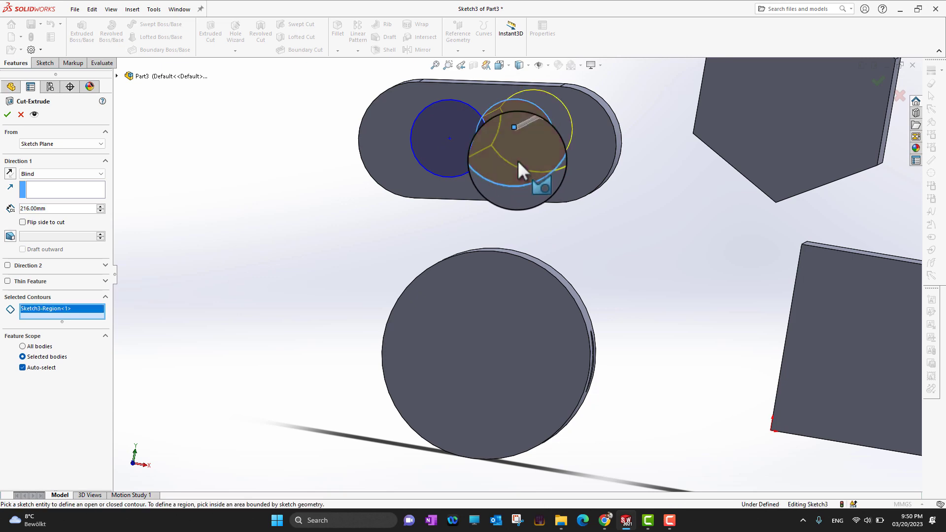
{"action": "left_click", "coordinate": [464, 163]}
{"action": "scroll", "coordinate": [522, 217], "scroll_direction": "up", "scroll_amount": 2}
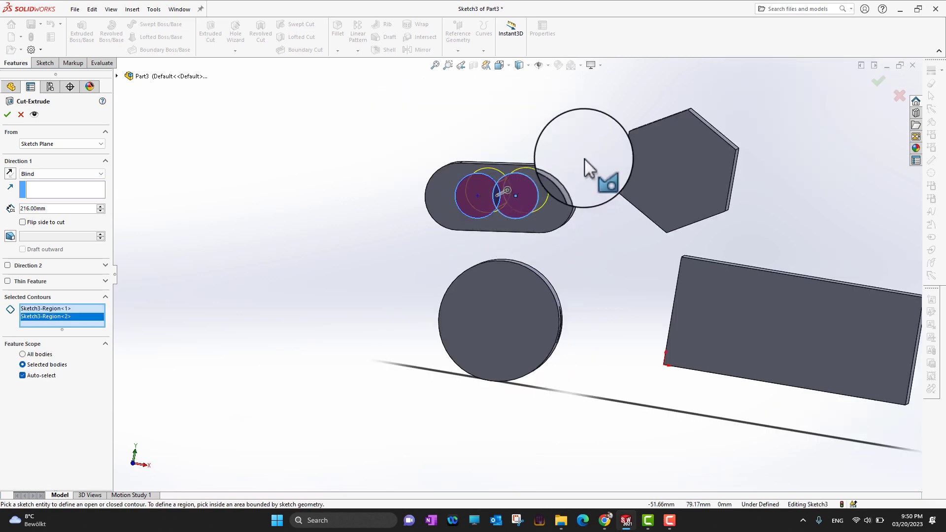
{"action": "middle_click_drag", "start_coordinate": [585, 159], "coordinate": [560, 147]}
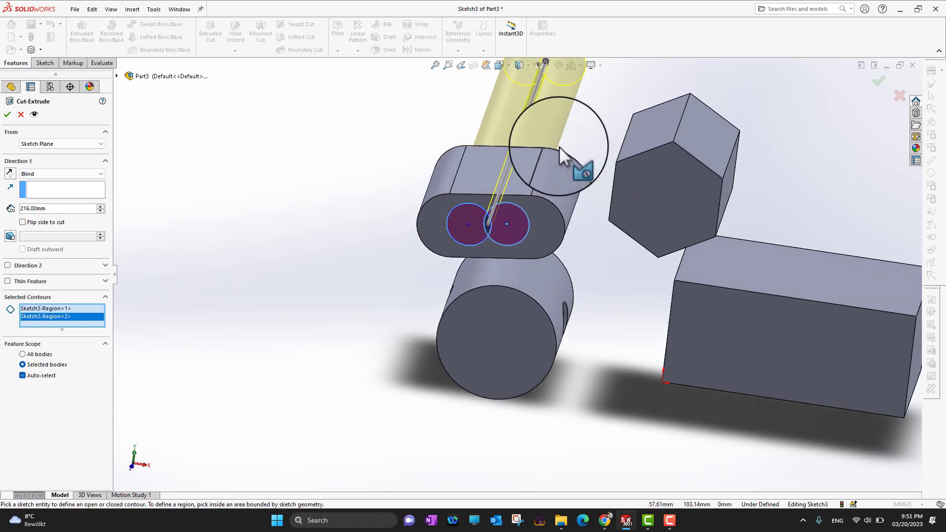
{"action": "left_click", "coordinate": [490, 234]}
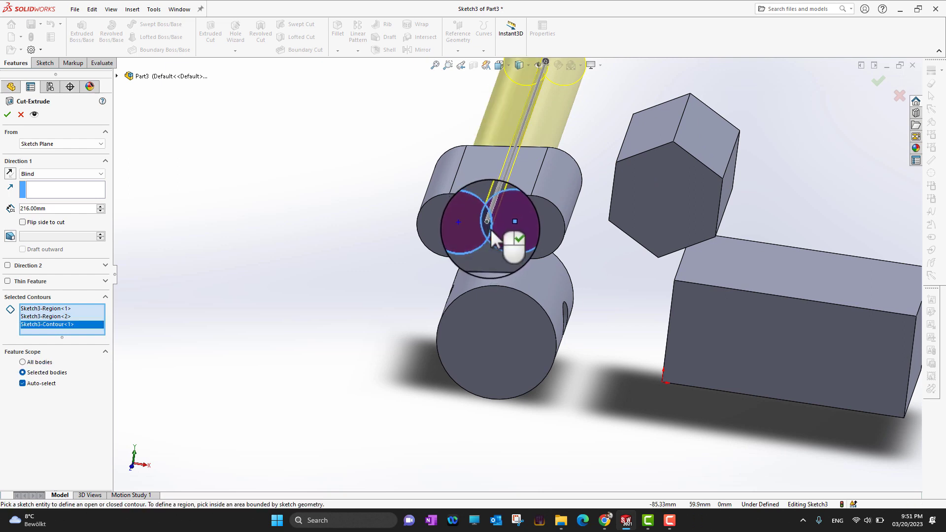
{"action": "scroll", "coordinate": [495, 228], "scroll_direction": "up", "scroll_amount": 2}
{"action": "scroll", "coordinate": [497, 227], "scroll_direction": "down", "scroll_amount": 2}
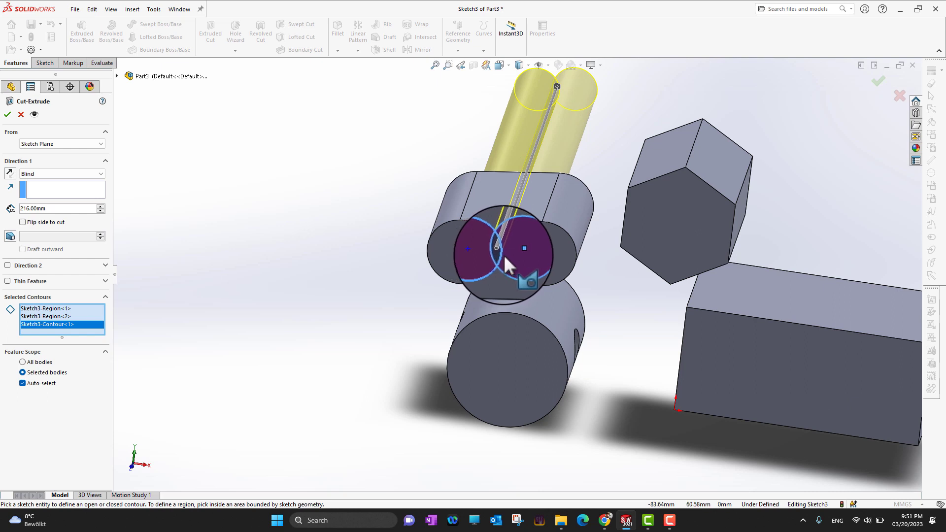
- Remove all the selected contours from the cut
{"action": "left_click", "coordinate": [51, 318]}
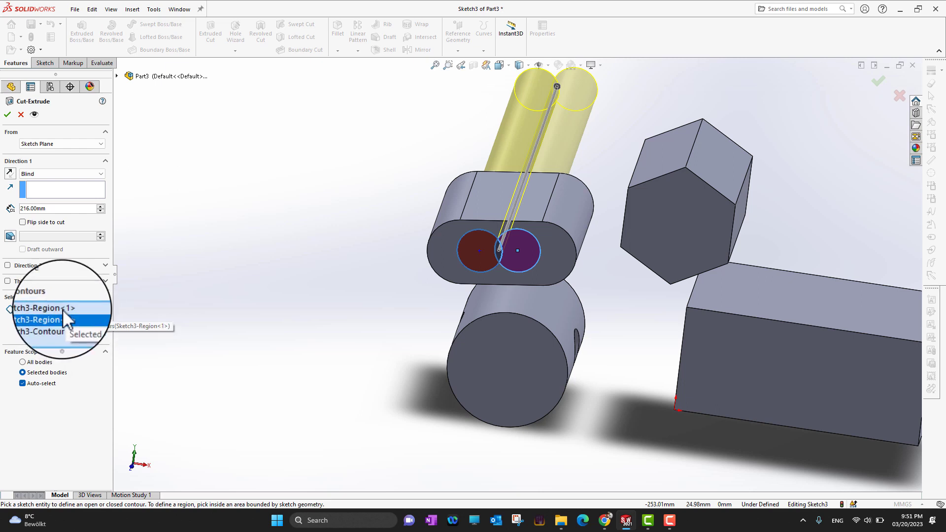
{"action": "right_click", "coordinate": [57, 309]}
{"action": "left_click", "coordinate": [84, 330]}
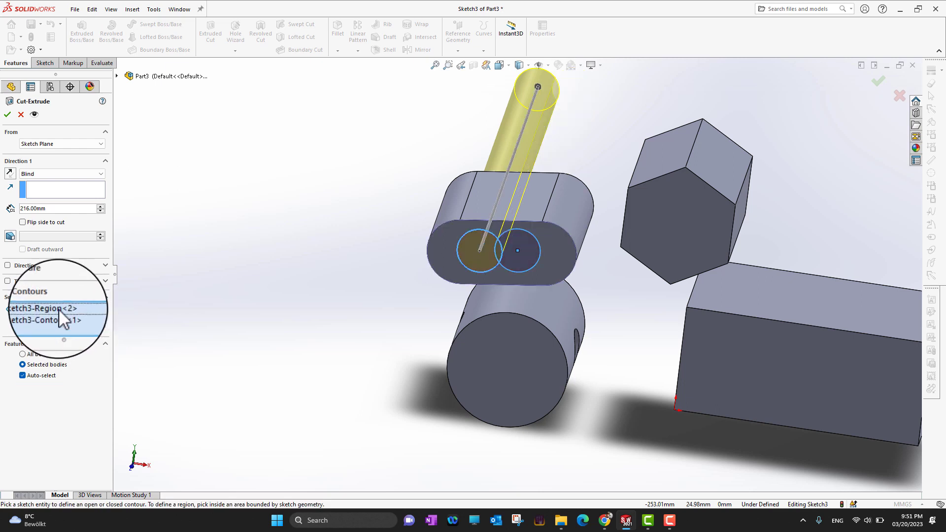
{"action": "right_click", "coordinate": [58, 310]}
{"action": "left_click", "coordinate": [84, 329]}
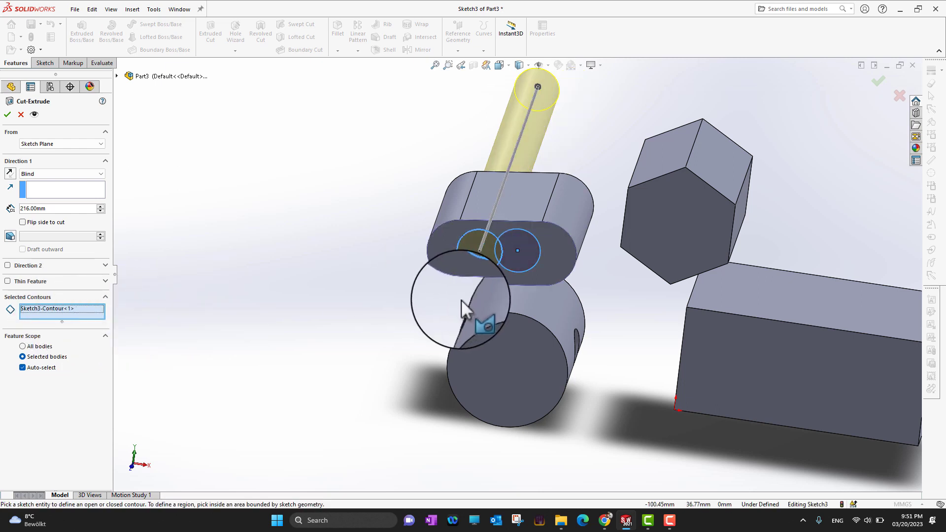
{"action": "right_click", "coordinate": [59, 309]}
{"action": "left_click", "coordinate": [82, 330]}
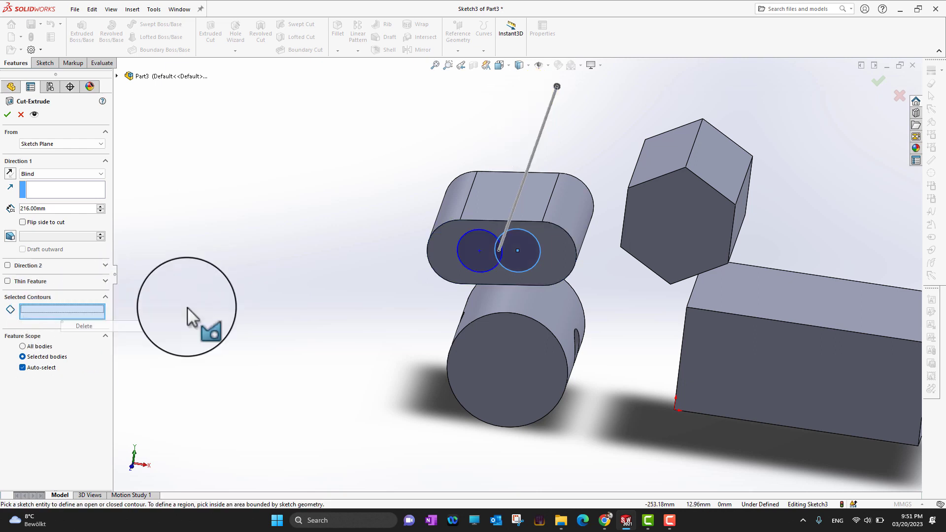
- Select only the two outer regions of the overlapping circles and apply the 216 mm blind cut, keeping all resulting bodies
{"action": "left_click", "coordinate": [498, 254]}
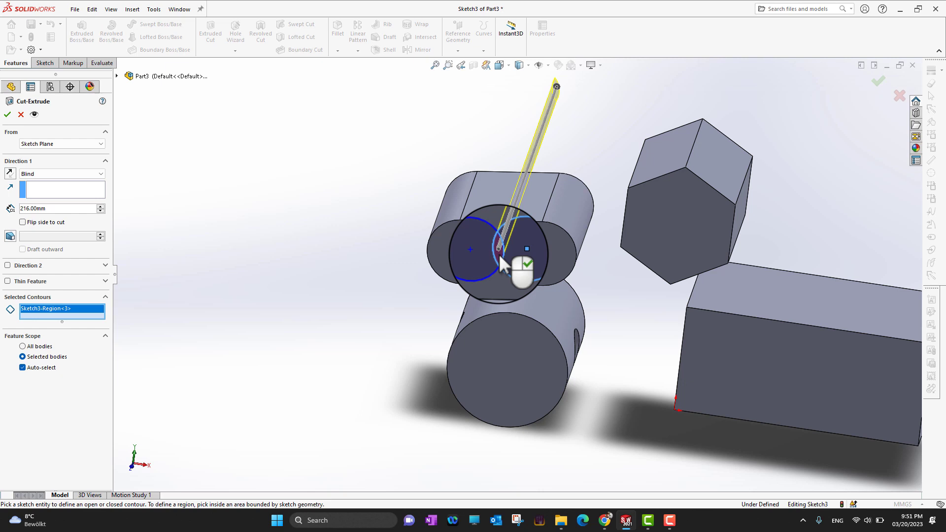
{"action": "left_click", "coordinate": [499, 253]}
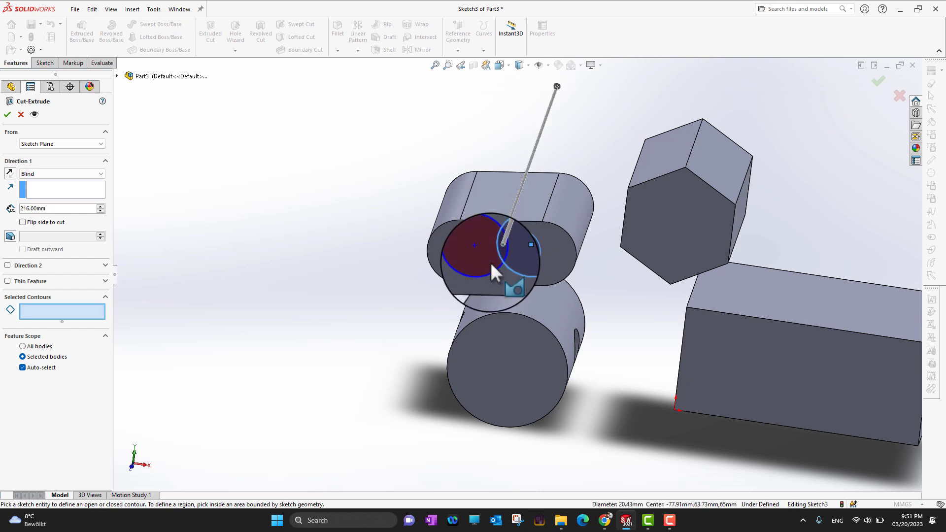
{"action": "left_click", "coordinate": [483, 264]}
{"action": "left_click", "coordinate": [519, 261]}
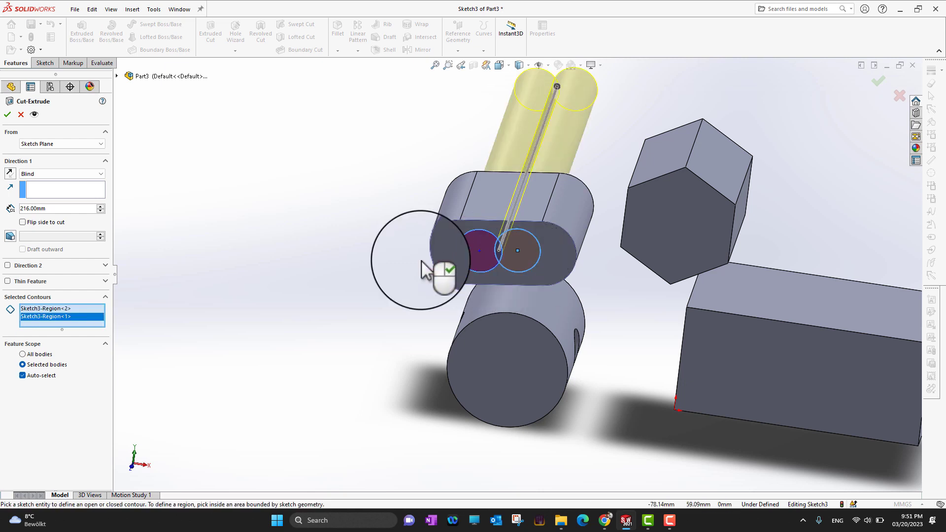
{"action": "left_click", "coordinate": [7, 114]}
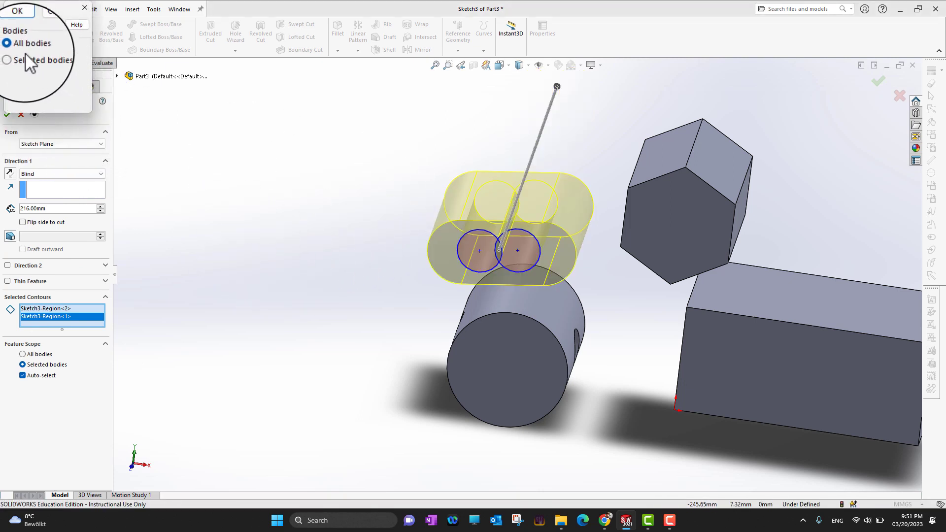
{"action": "left_click", "coordinate": [20, 25]}
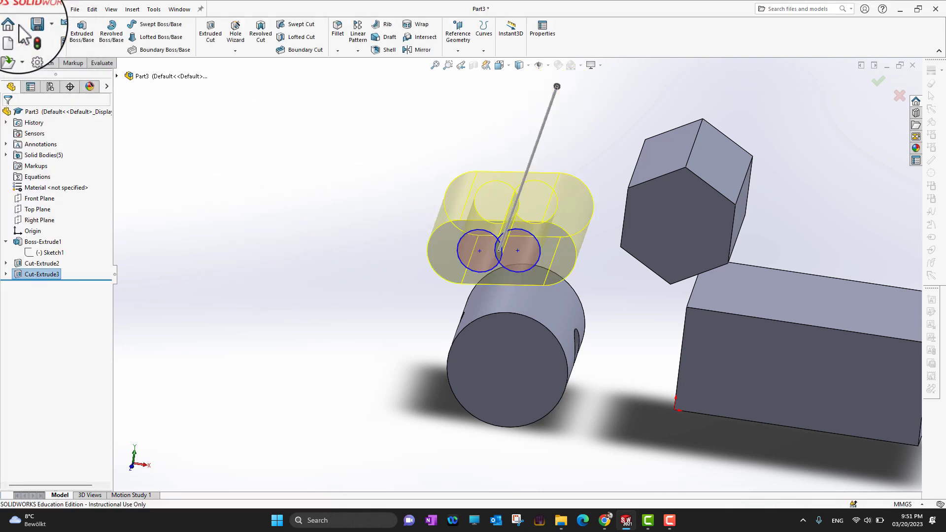
- Examine the slot's two cut openings and the sliver between them, along with the other solids, from several angles
{"action": "middle_click_drag", "start_coordinate": [527, 409], "coordinate": [538, 357]}
{"action": "scroll", "coordinate": [524, 259], "scroll_direction": "down", "scroll_amount": 3}
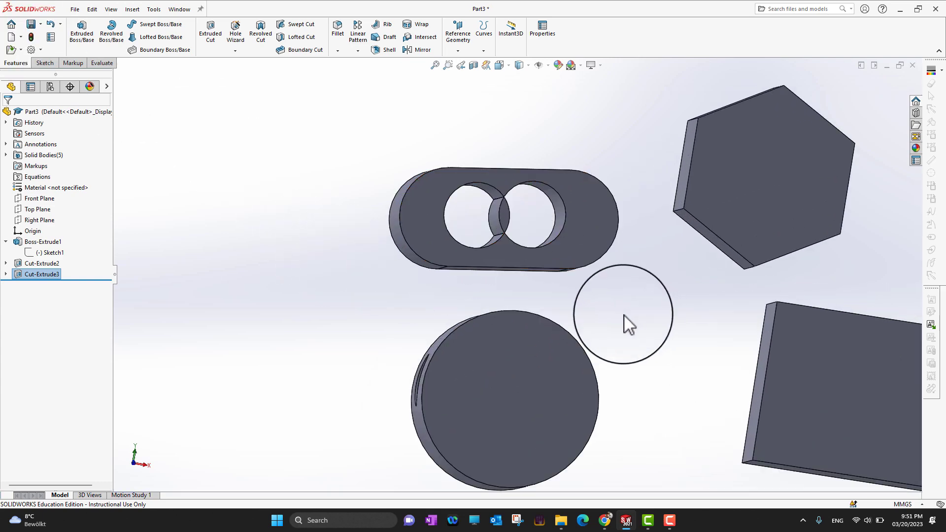
{"action": "mouse_move", "coordinate": [623, 315]}
{"action": "middle_mouse_down"}
{"action": "mouse_move", "coordinate": [637, 330]}
{"action": "mouse_move", "coordinate": [631, 315]}
{"action": "middle_mouse_up"}
{"action": "left_click_drag", "start_coordinate": [632, 318], "coordinate": [515, 234]}
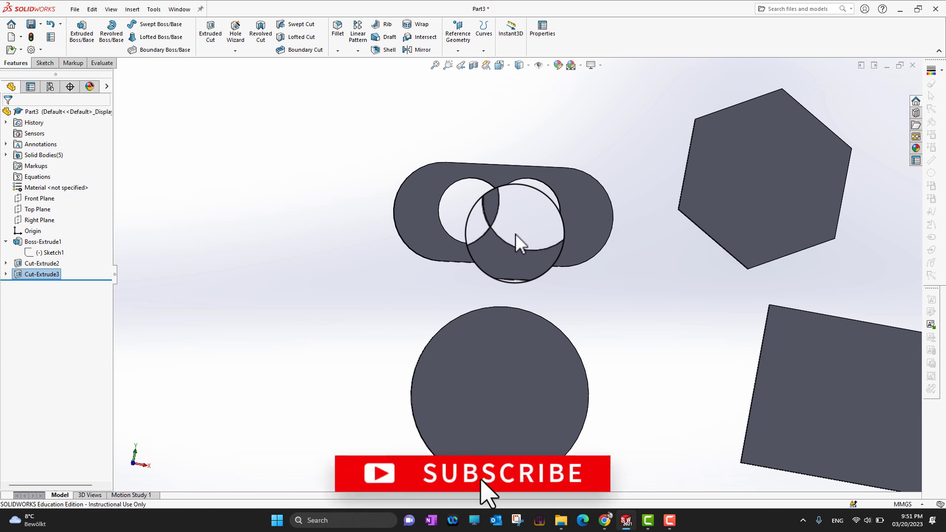
{"action": "scroll", "coordinate": [516, 234], "scroll_direction": "up", "scroll_amount": 6}
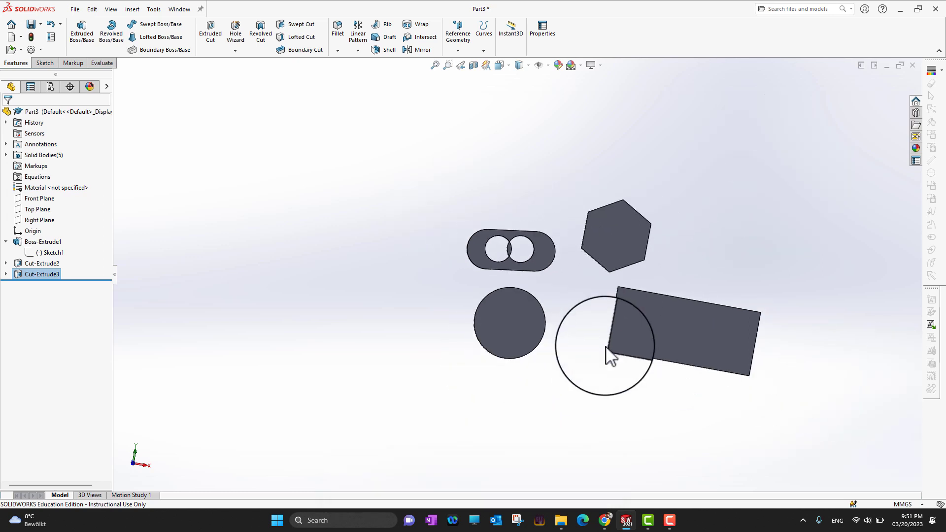
{"action": "middle_click_drag", "start_coordinate": [633, 407], "coordinate": [625, 451]}
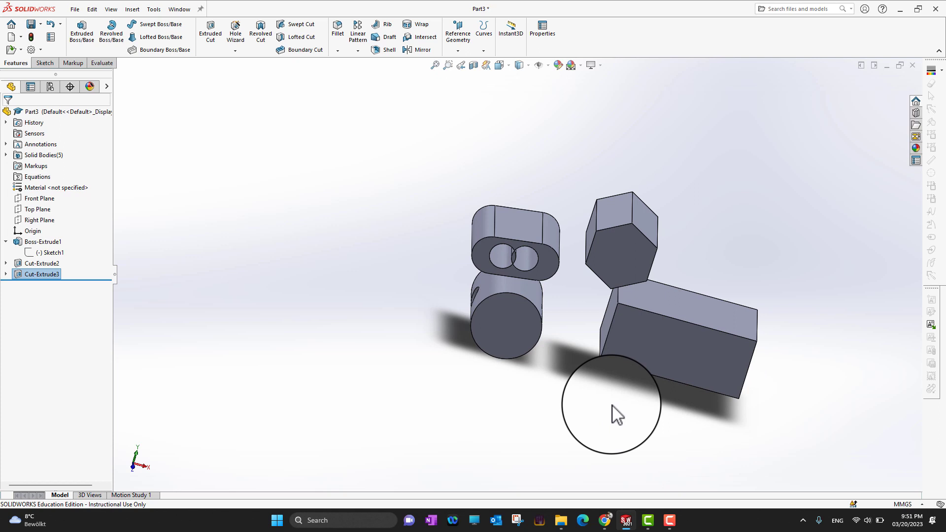
{"action": "scroll", "coordinate": [593, 379], "scroll_direction": "down", "scroll_amount": 2}
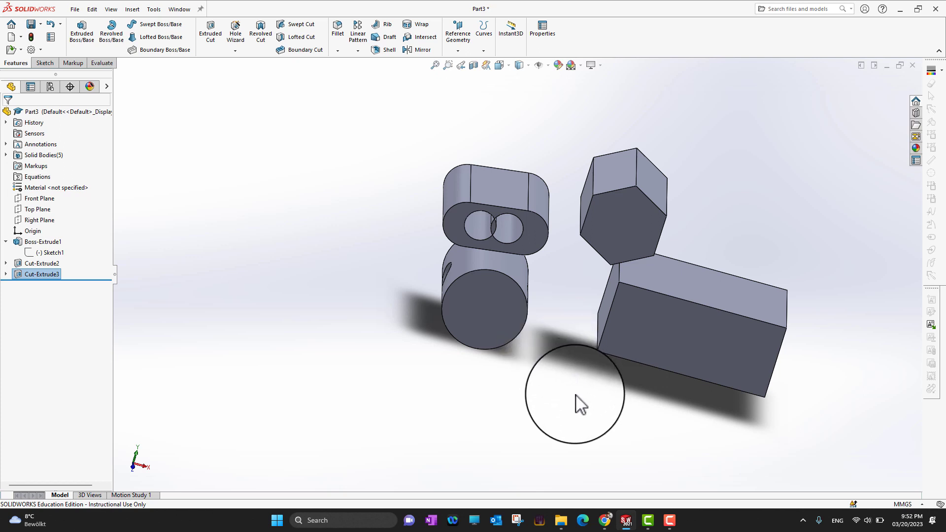
{"action": "middle_click_drag", "start_coordinate": [575, 460], "coordinate": [562, 365]}
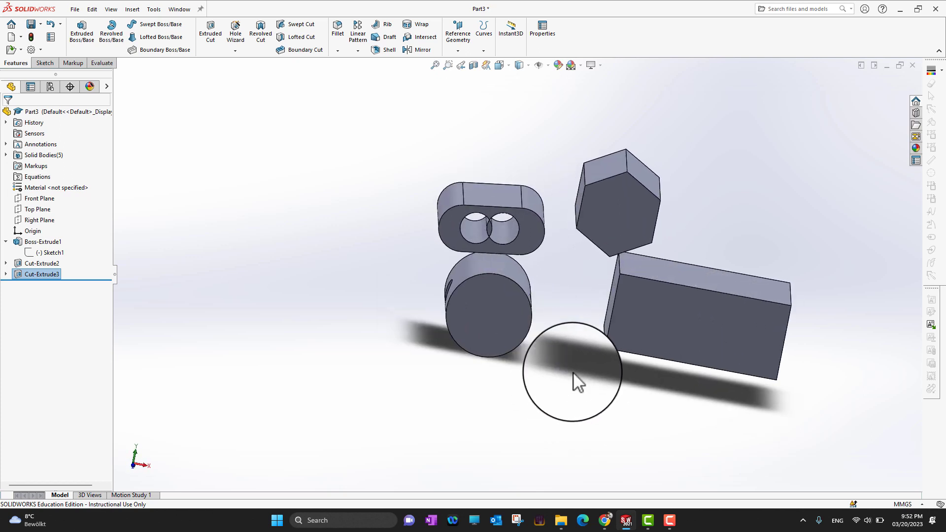